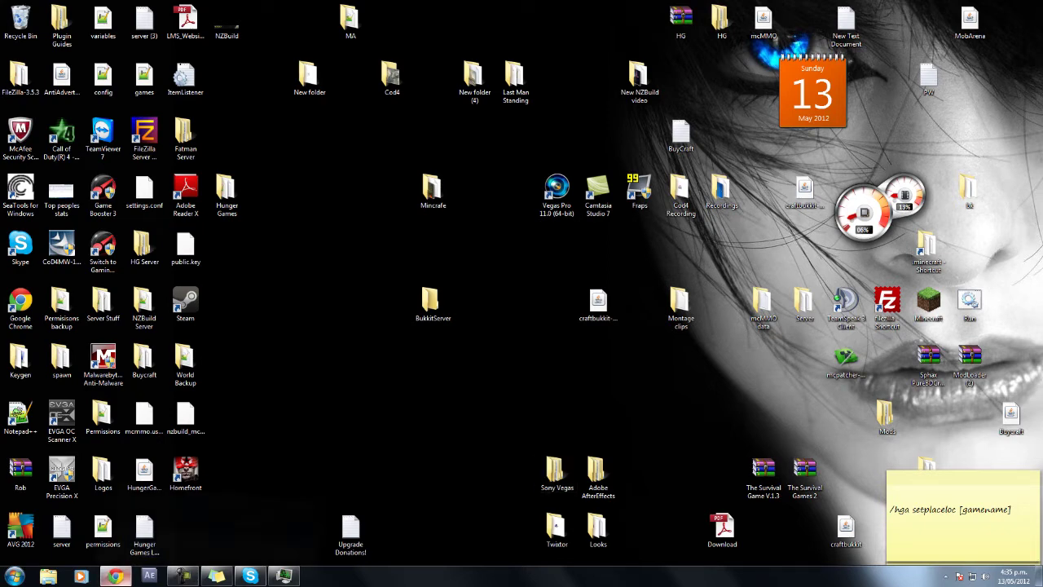
# Shrink Chrome to a window on the right showing the Get Bukkit page, with the BukkitServer folder visible.
pyautogui.click(115, 576)
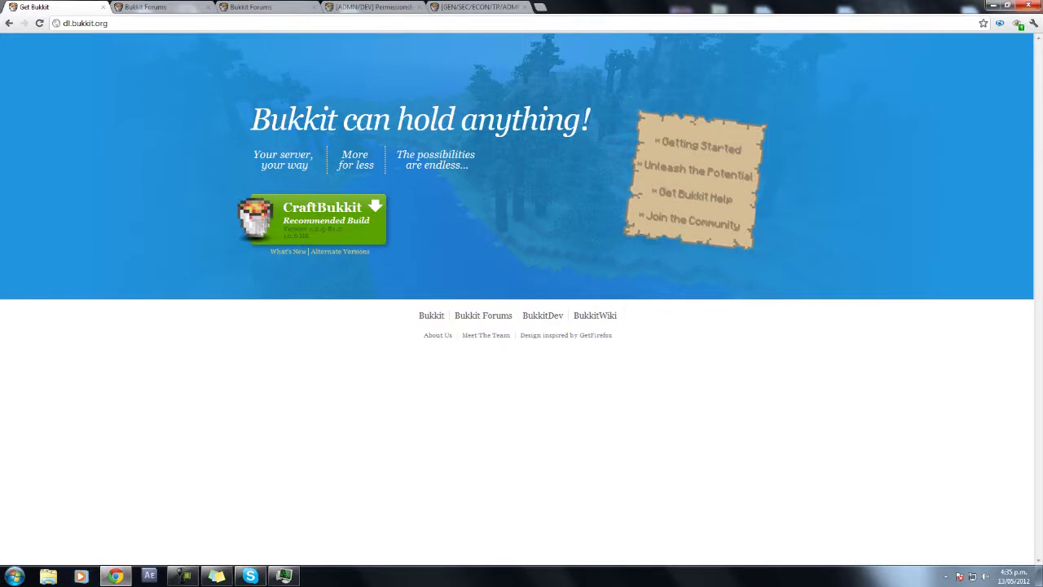
pyautogui.click(1007, 5)
pyautogui.moveTo(571, 45); pyautogui.dragTo(756, 91)
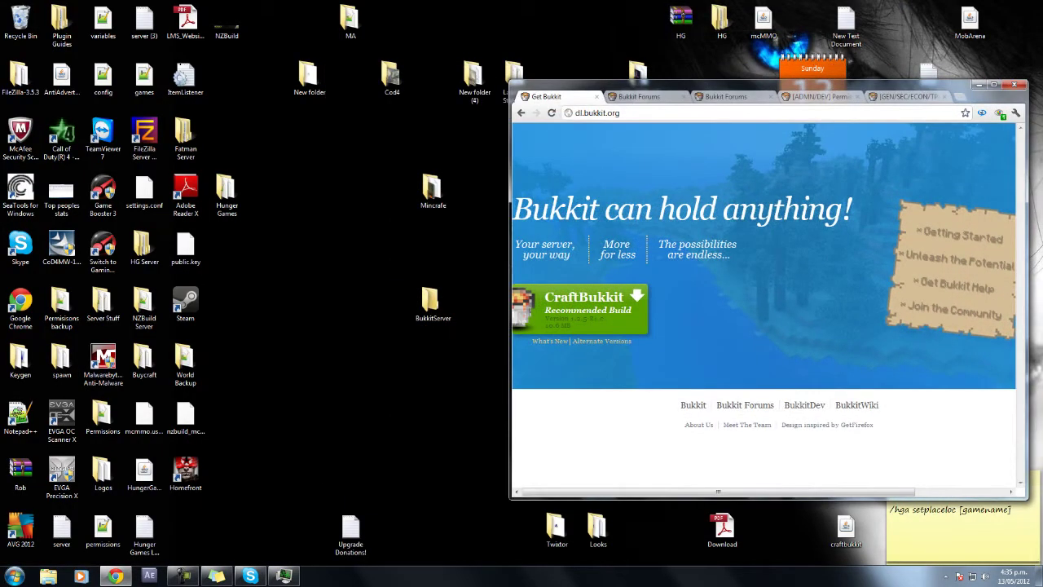
pyautogui.moveTo(433, 303); pyautogui.dragTo(351, 303)
pyautogui.moveTo(296, 237); pyautogui.dragTo(400, 352)
pyautogui.click(400, 352)
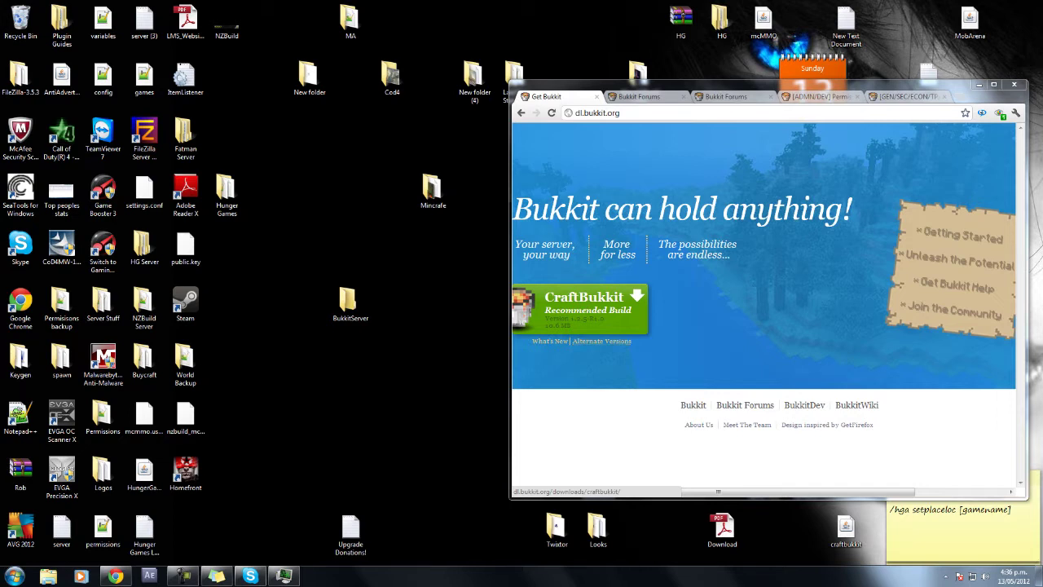
pyautogui.doubleClick(350, 303)
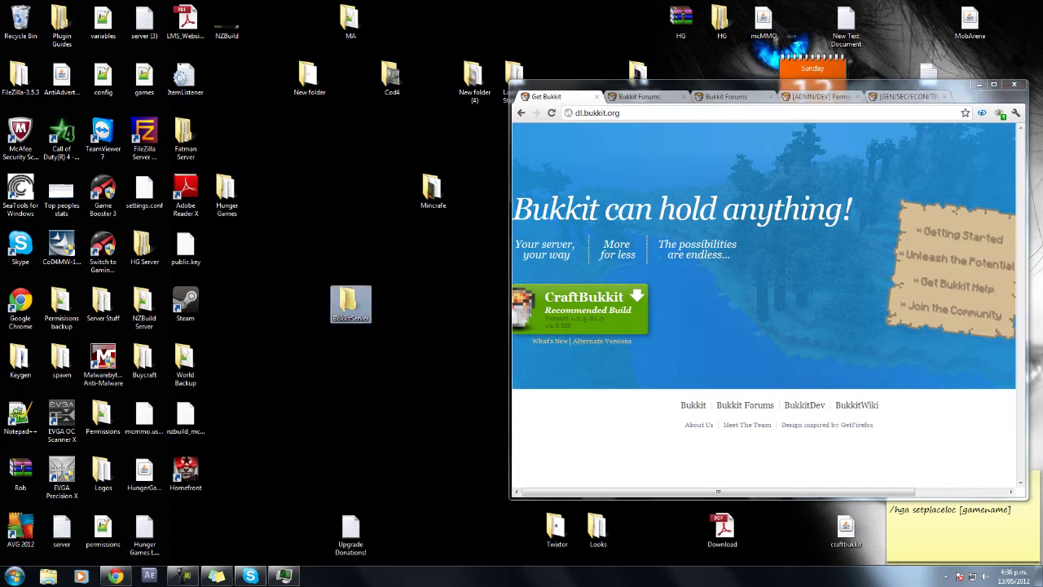
pyautogui.hotkey('alt', 'F4')
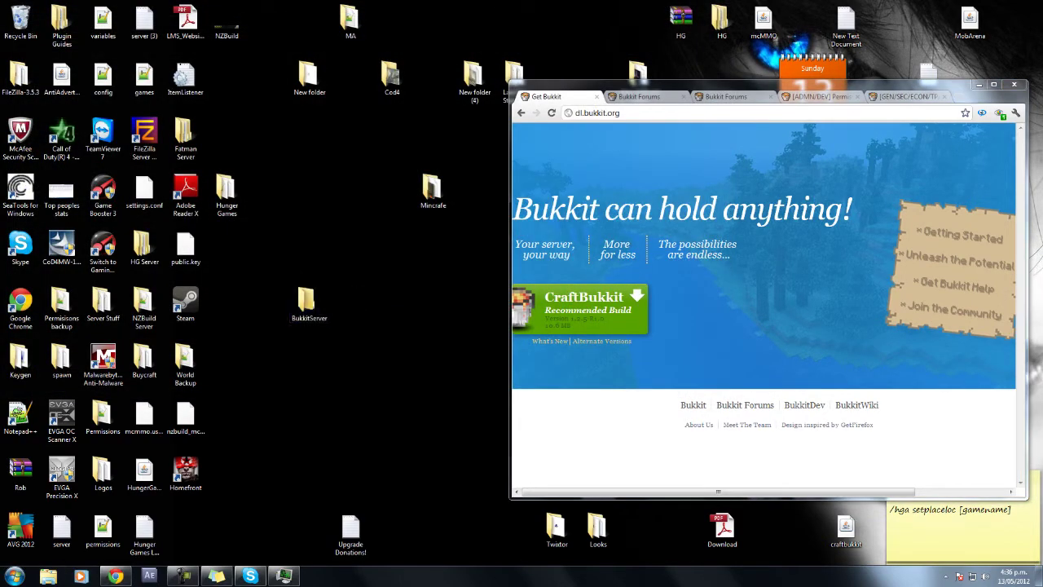
pyautogui.click(598, 113)
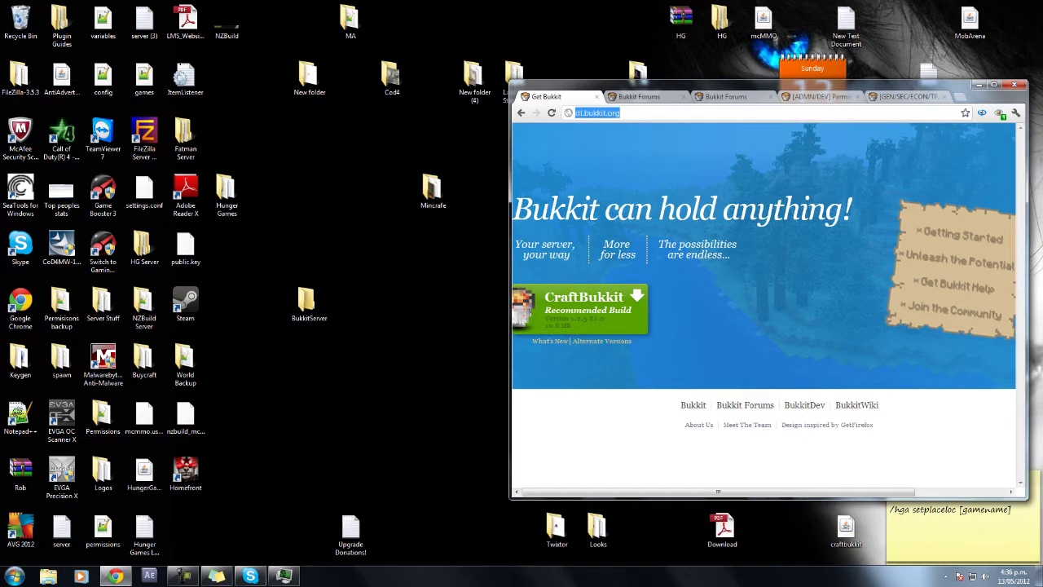
pyautogui.click(577, 113)
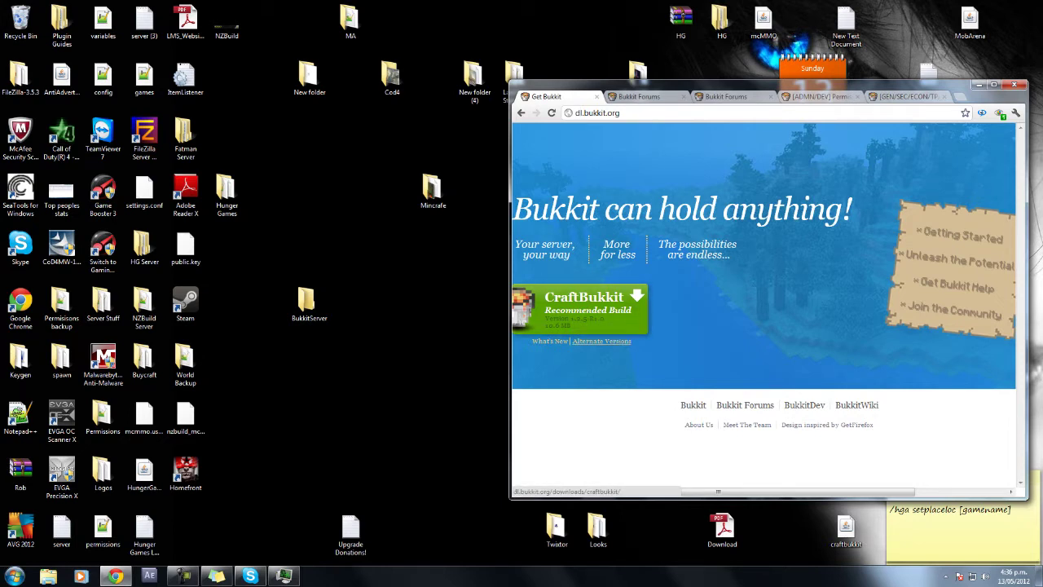
pyautogui.rightClick(608, 340)
# Download and keep craftbukkit-1.2.5-R1.3.jar from the Alternate Versions Beta Builds list.
pyautogui.click(644, 346)
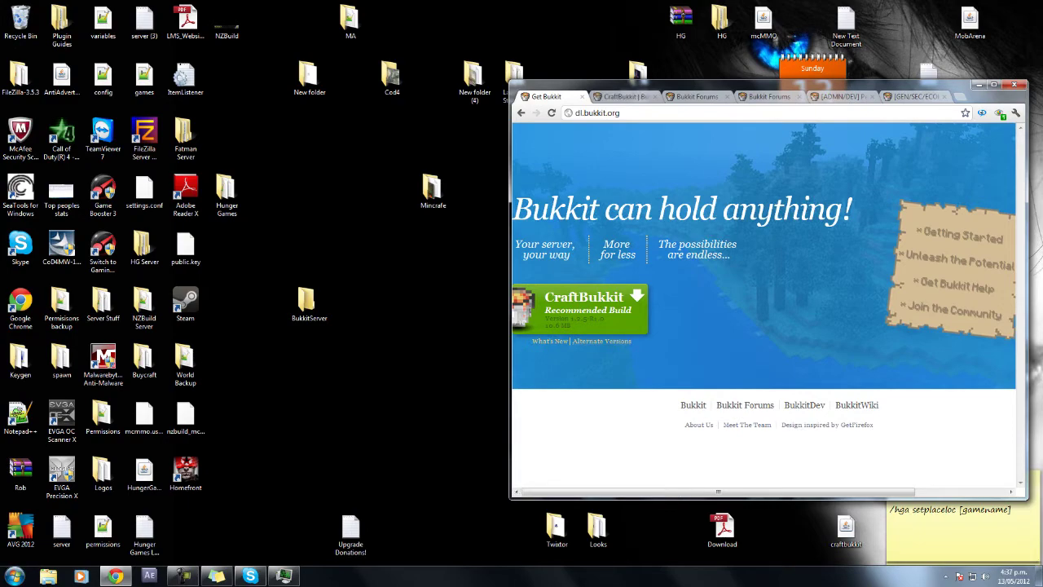
pyautogui.hotkey('ctrl', 'Tab')
pyautogui.scroll(-5, 766, 343)
pyautogui.scroll(5, 766, 342)
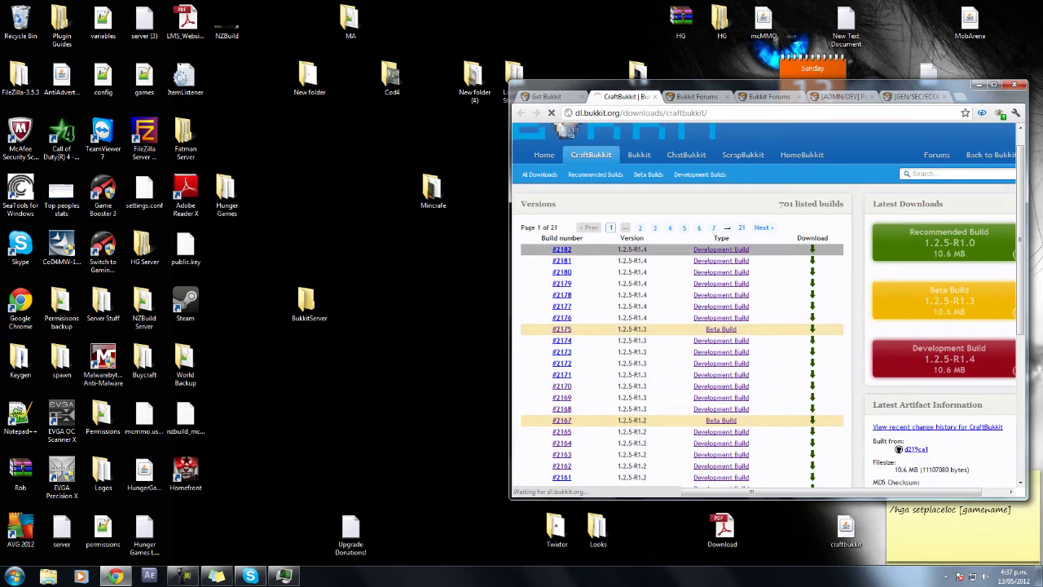
pyautogui.click(640, 227)
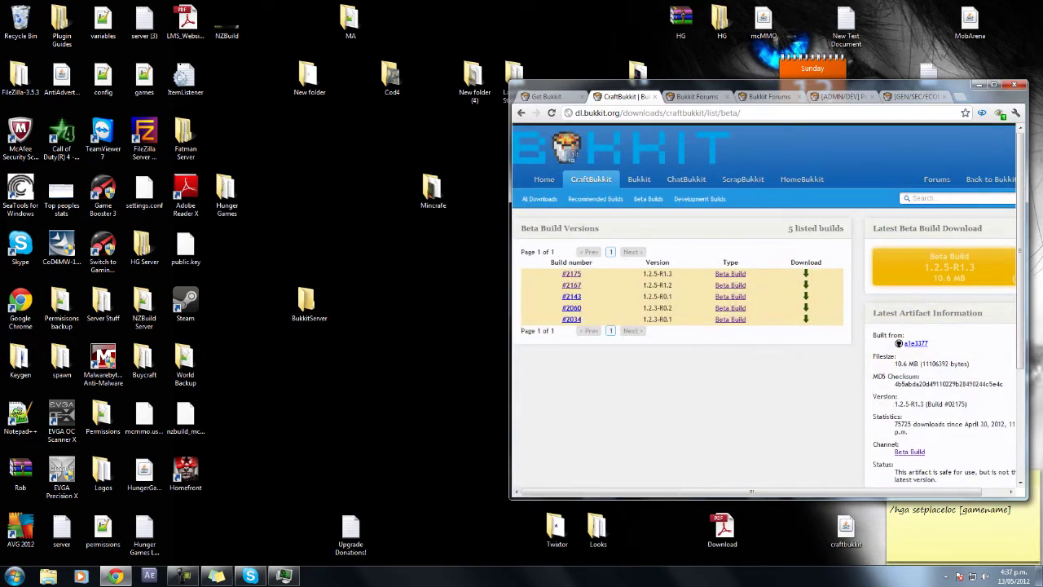
pyautogui.click(945, 268)
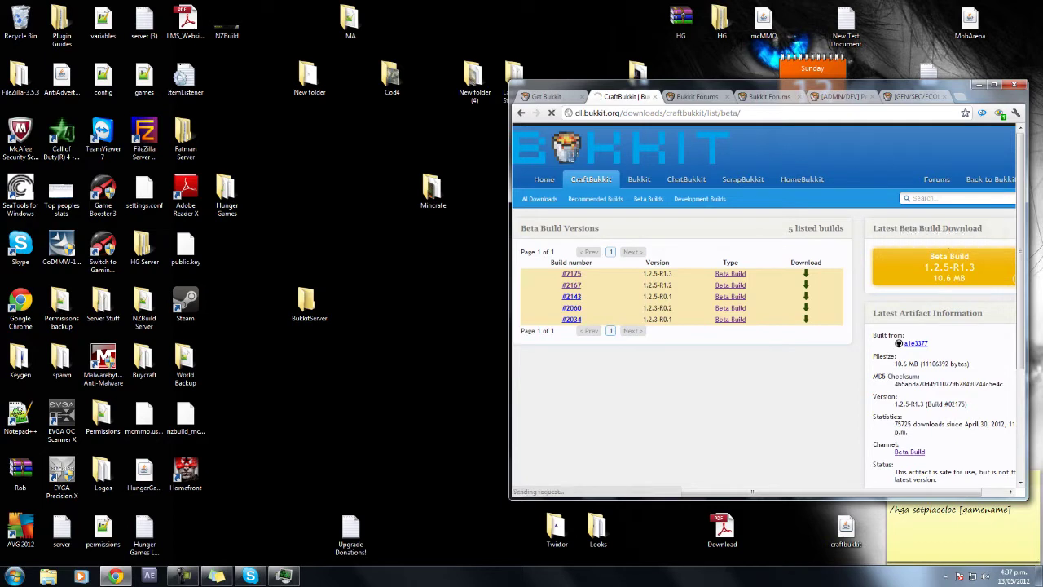
pyautogui.click(731, 485)
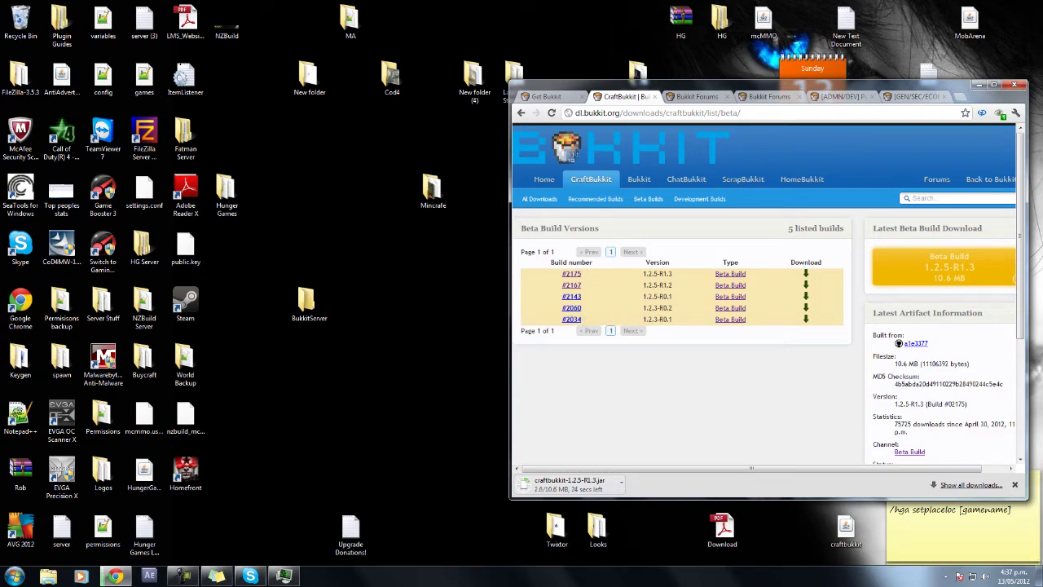
# Open the BukkitServer folder, create a new text document there, then delete it.
pyautogui.doubleClick(310, 303)
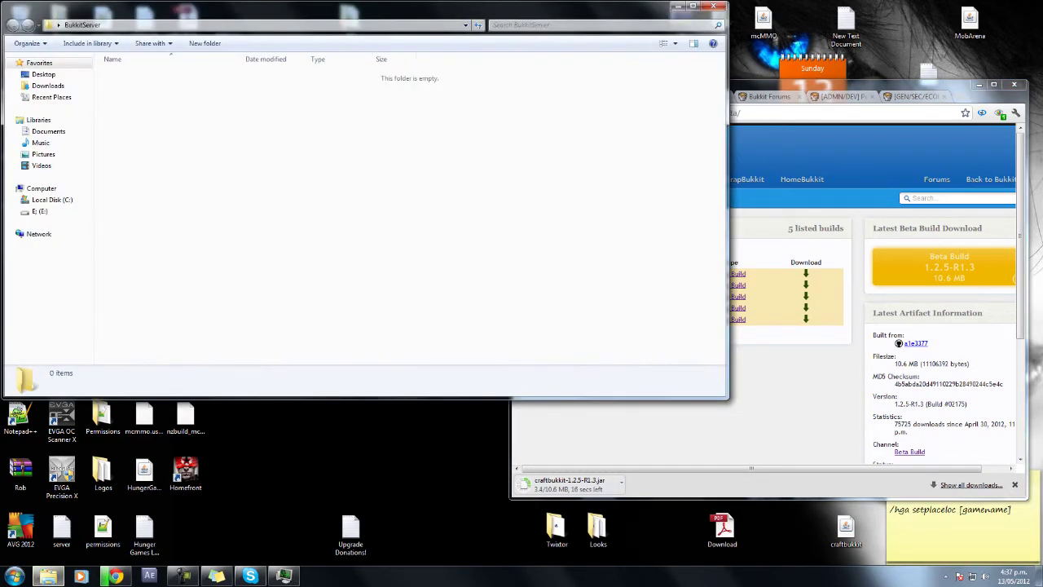
pyautogui.click(116, 576)
pyautogui.click(277, 156)
pyautogui.rightClick(277, 157)
pyautogui.moveTo(310, 287)
pyautogui.press('Escape')
pyautogui.rightClick(189, 152)
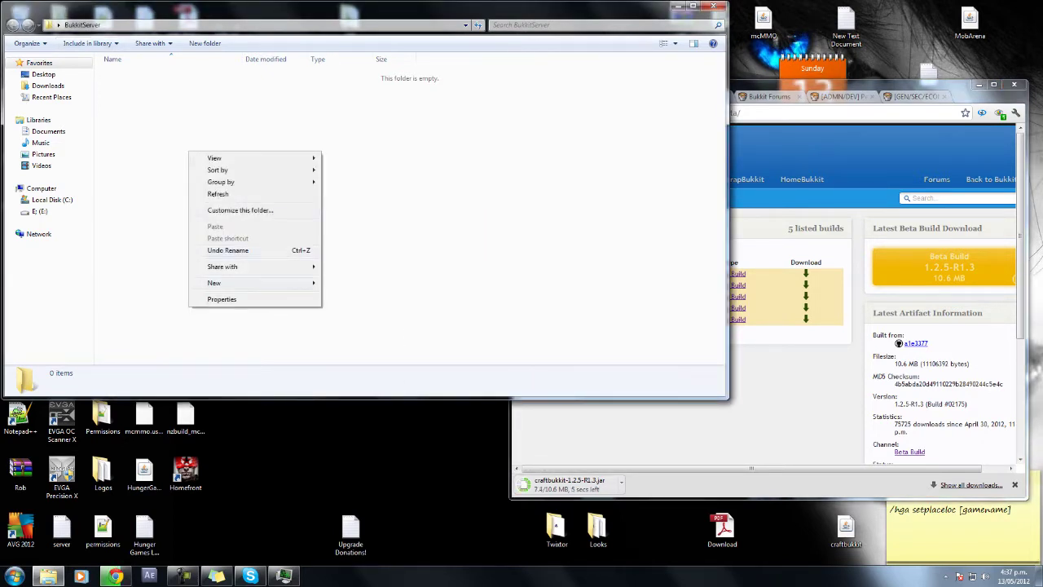
pyautogui.moveTo(245, 282)
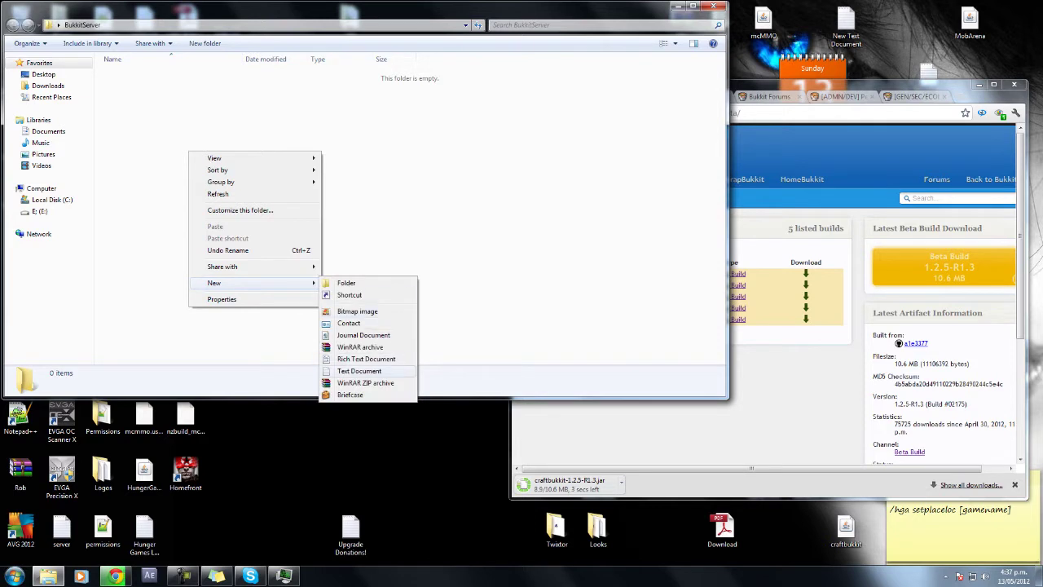
pyautogui.click(359, 371)
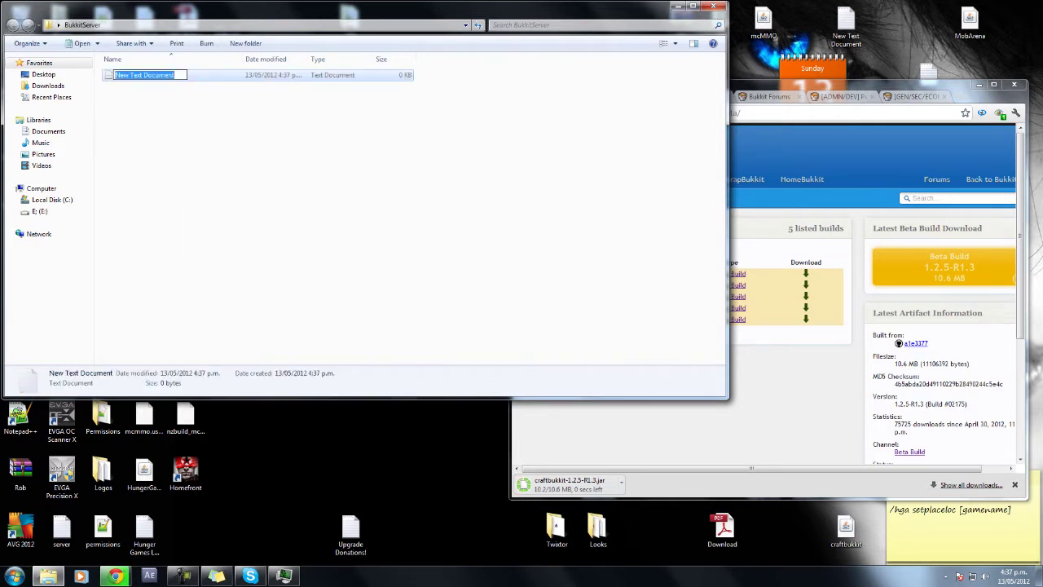
pyautogui.press('Return')
pyautogui.press('Delete')
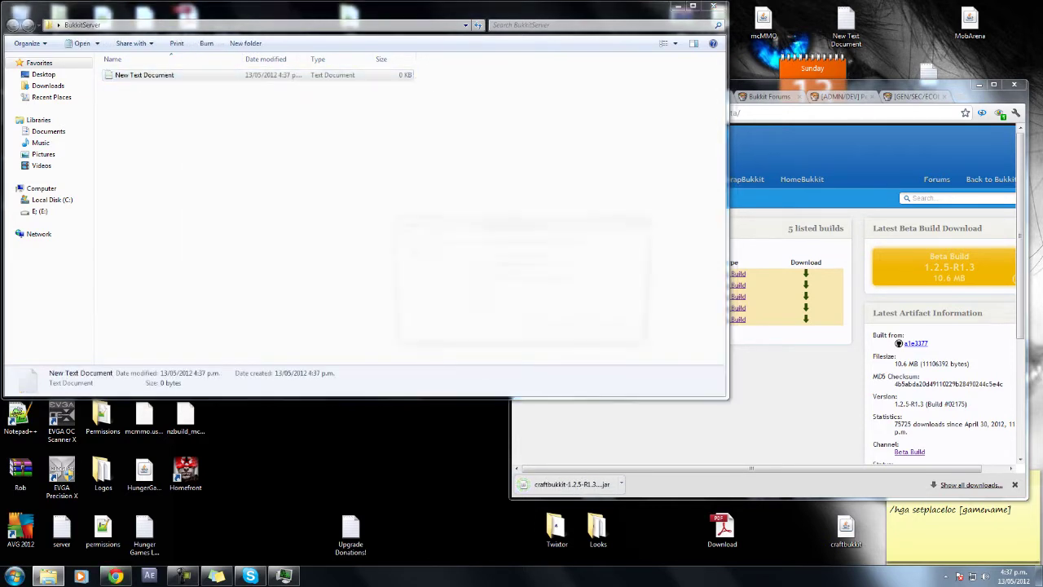
pyautogui.press('Return')
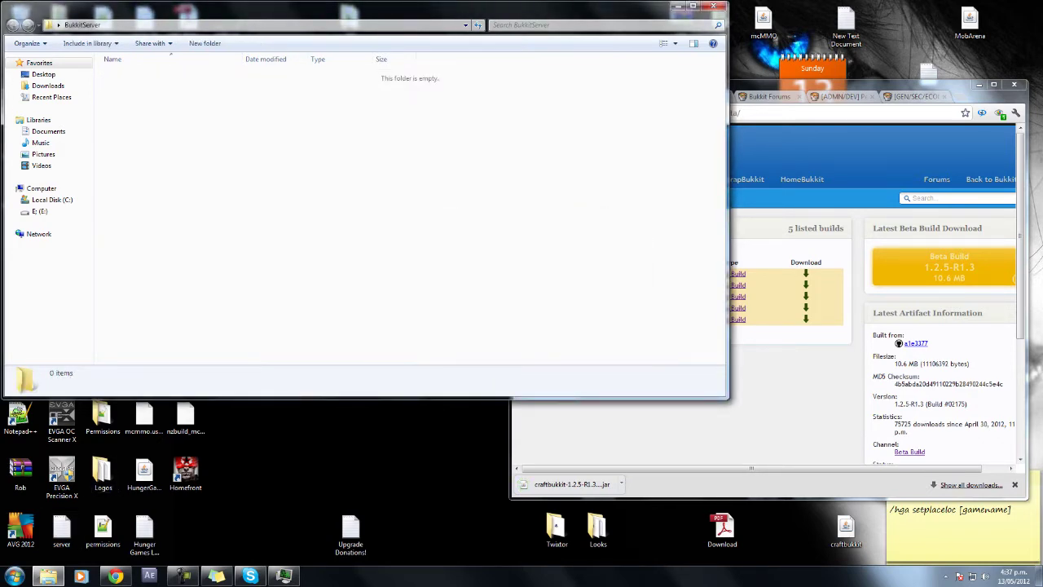
# Search the Start menu for 'note' to find Notepad.
pyautogui.press('super')
pyautogui.press('Up')
pyautogui.press('Up')
pyautogui.press('Up')
pyautogui.press('Up')
pyautogui.press('Up')
pyautogui.press('Up')
pyautogui.press('Up')
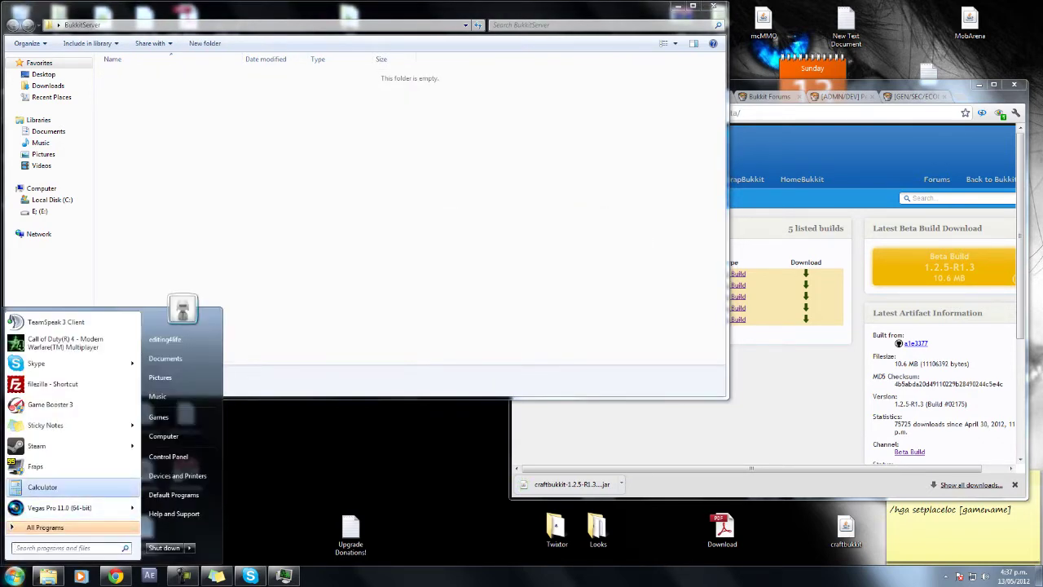
pyautogui.press('Down')
pyautogui.press('Down')
pyautogui.press('Down')
pyautogui.press('Down')
pyautogui.press('Down')
pyautogui.press('Down')
pyautogui.press('Down')
pyautogui.press('Down')
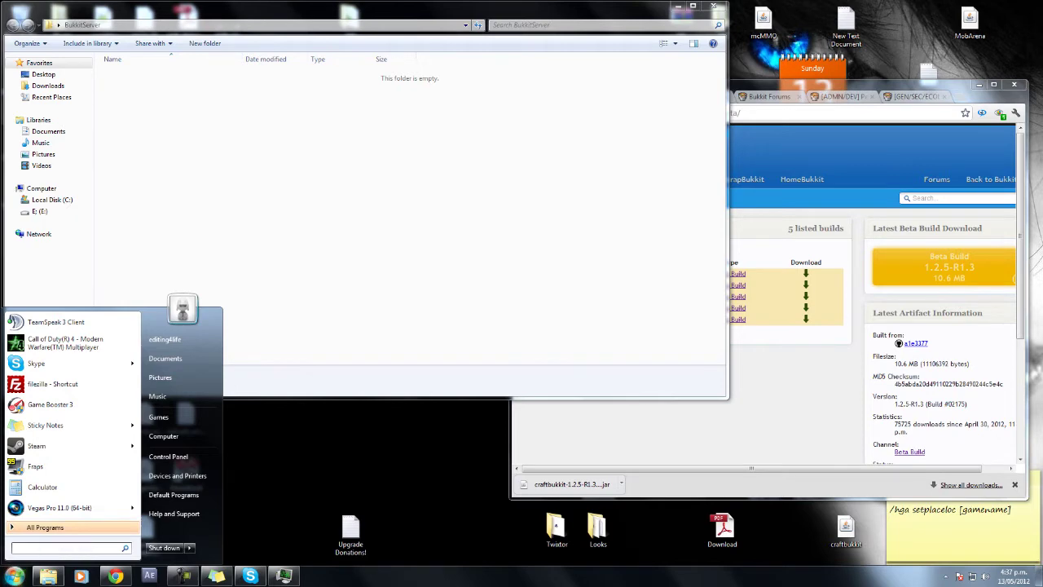
pyautogui.write('note')
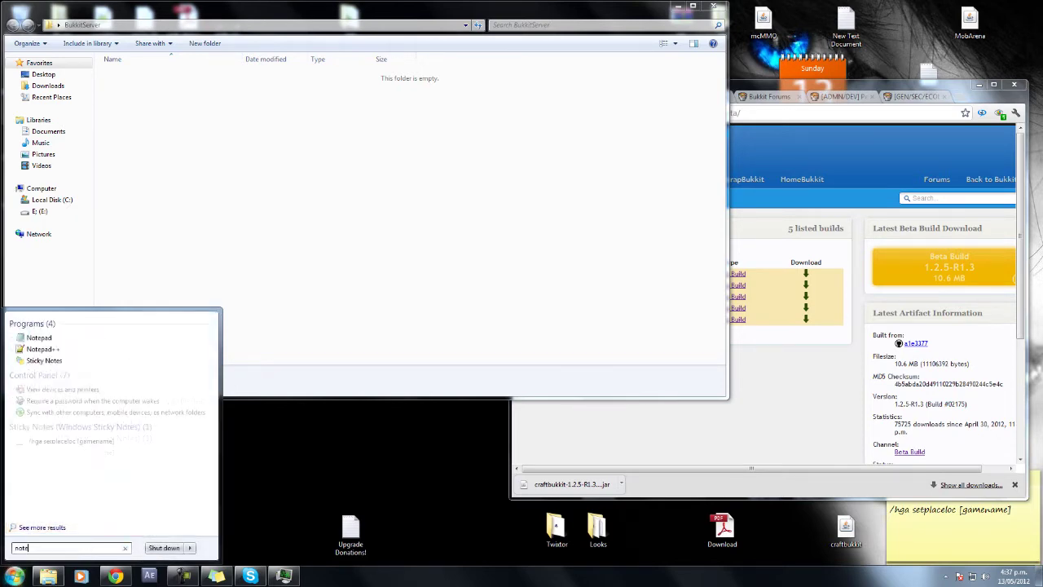
# Launch Notepad and save the blank document as Run.bat in the BukkitServer folder.
pyautogui.press('Return')
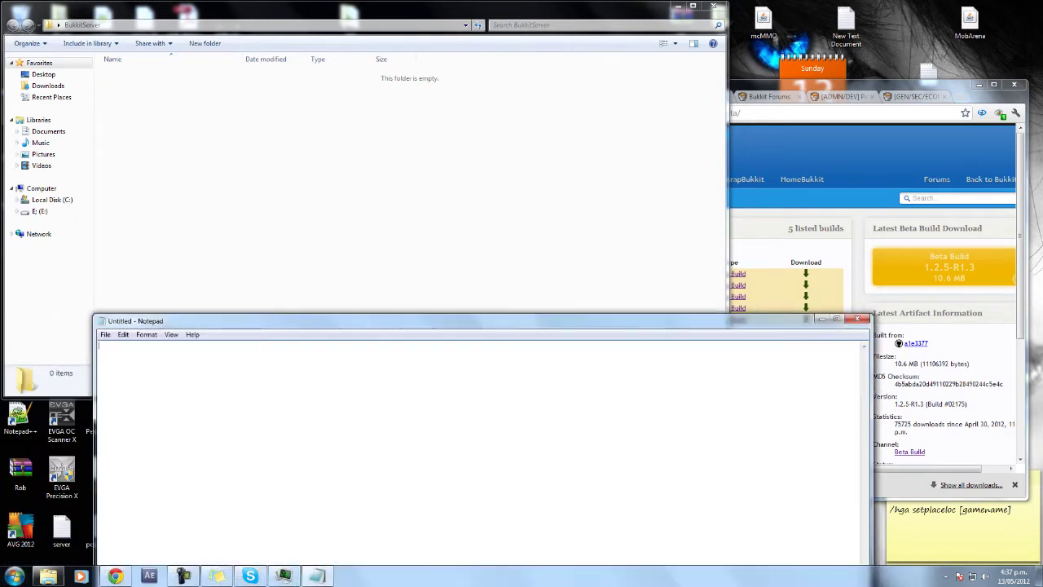
pyautogui.hotkey('alt', 'f')
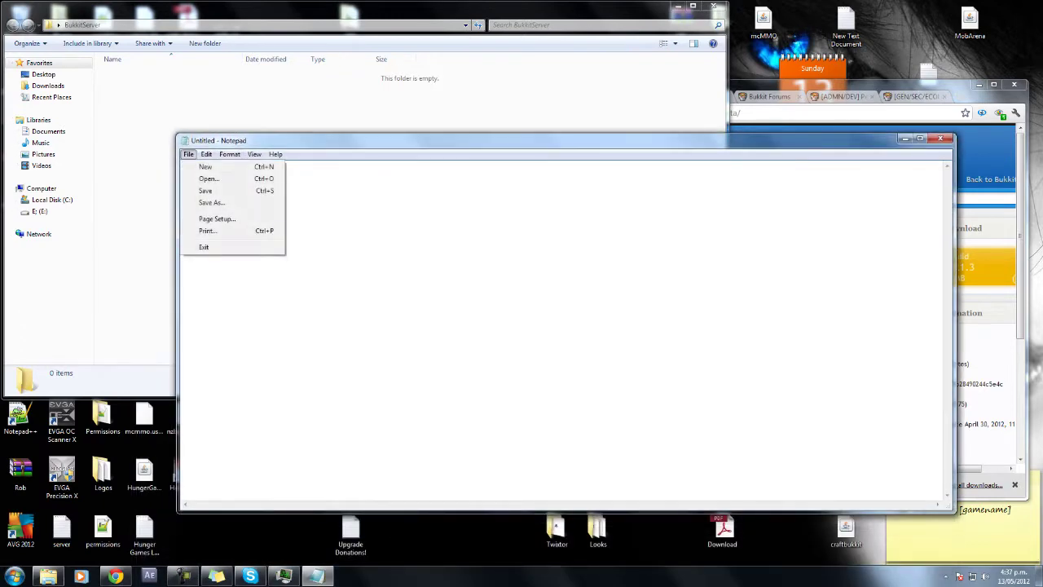
pyautogui.press('Return')
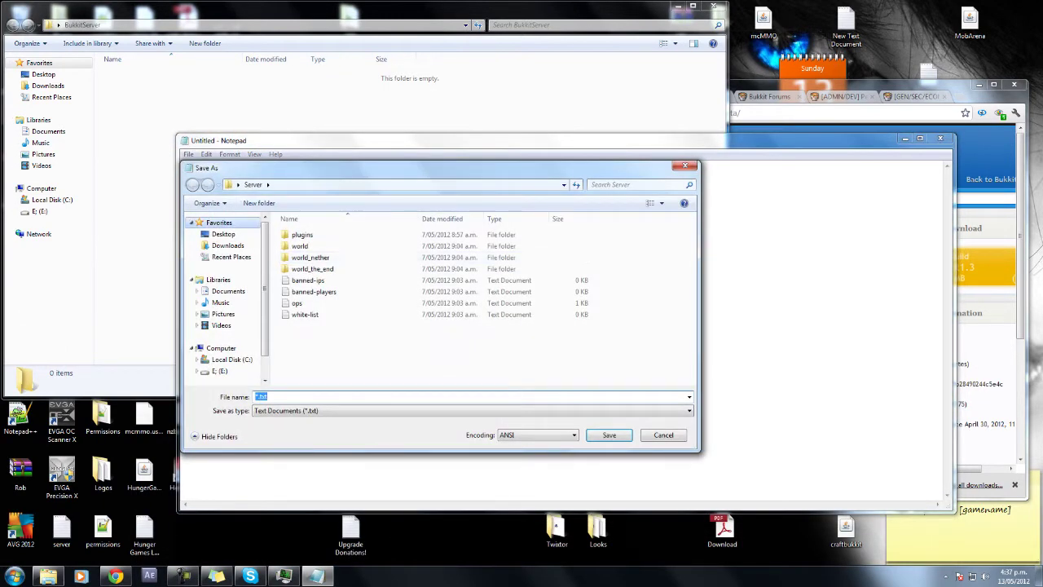
pyautogui.click(223, 233)
pyautogui.scroll(-5, 481, 302)
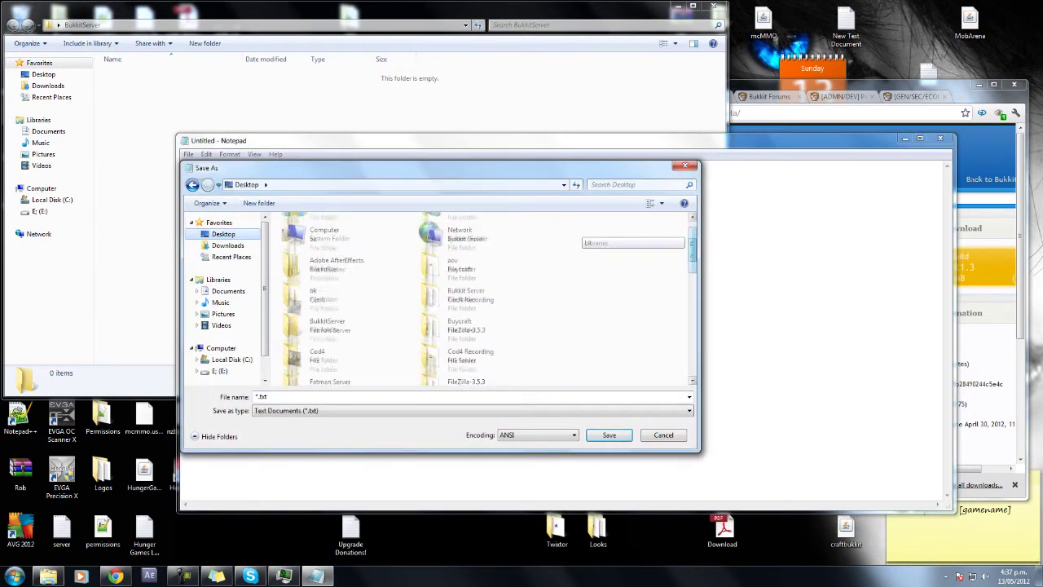
pyautogui.scroll(4, 481, 297)
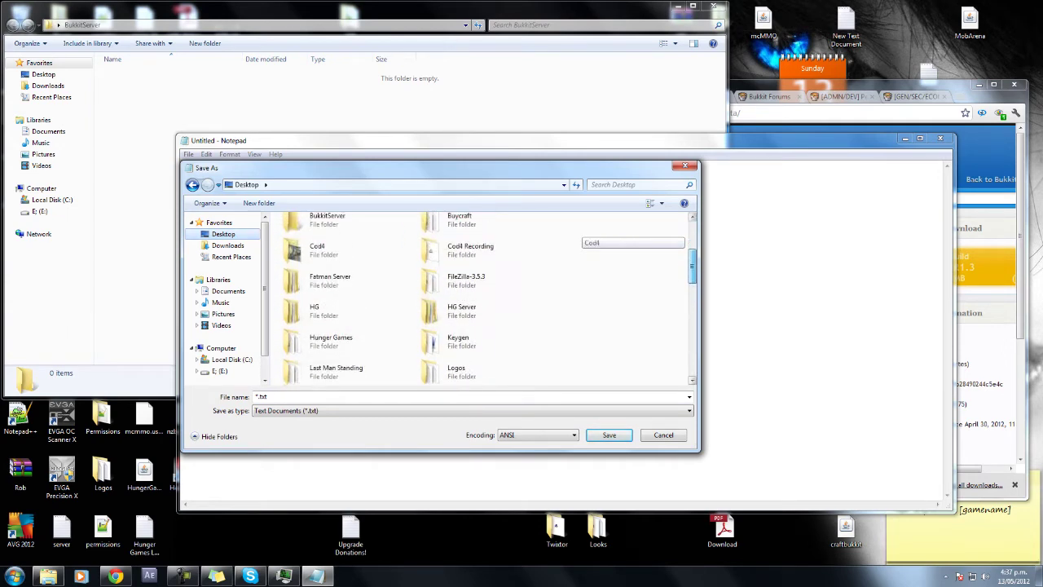
pyautogui.scroll(1, 481, 297)
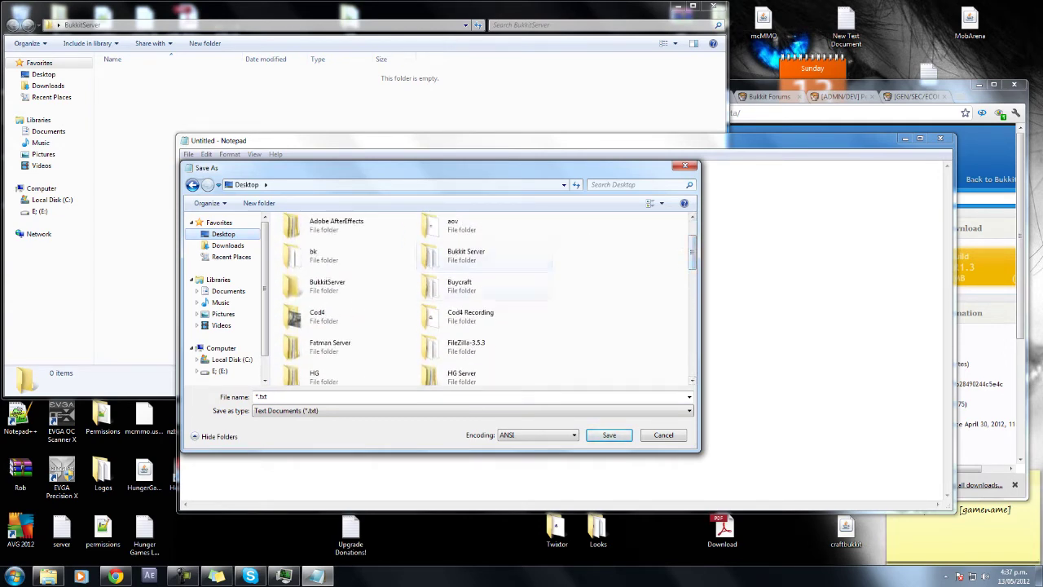
pyautogui.doubleClick(327, 285)
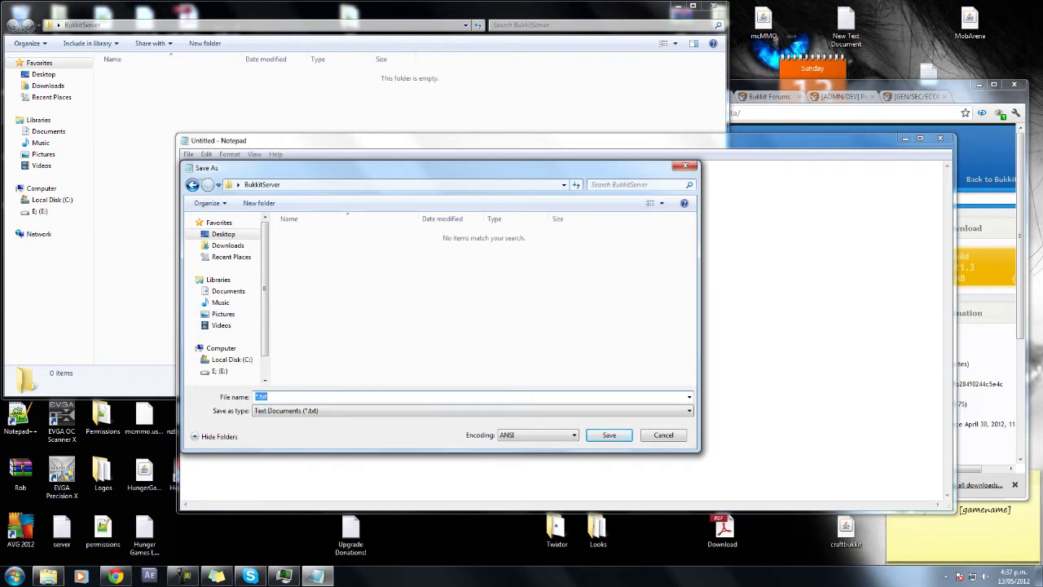
pyautogui.write('Run.bat')
pyautogui.press('Return')
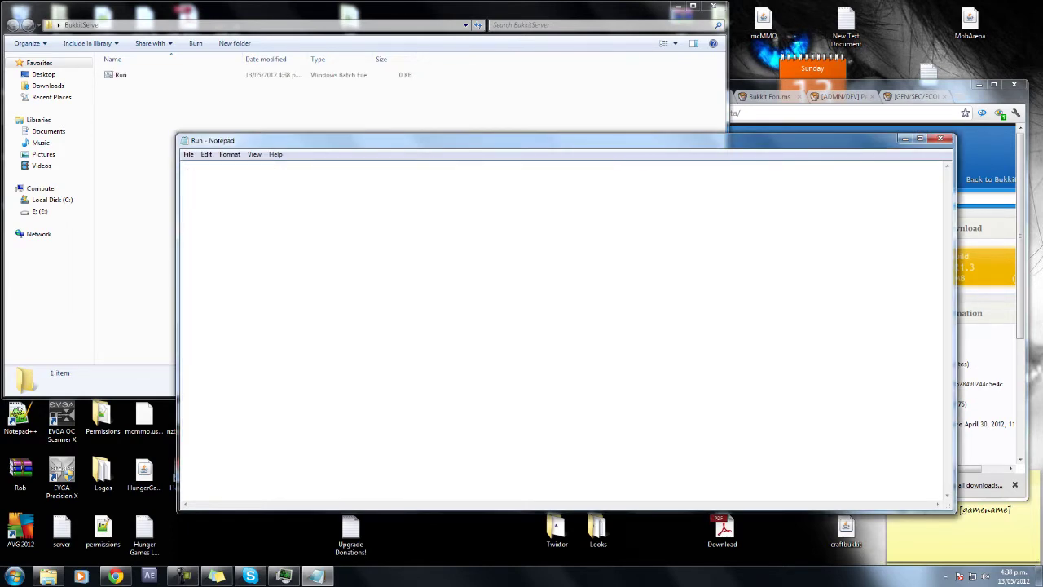
pyautogui.moveTo(864, 84); pyautogui.dragTo(898, 150)
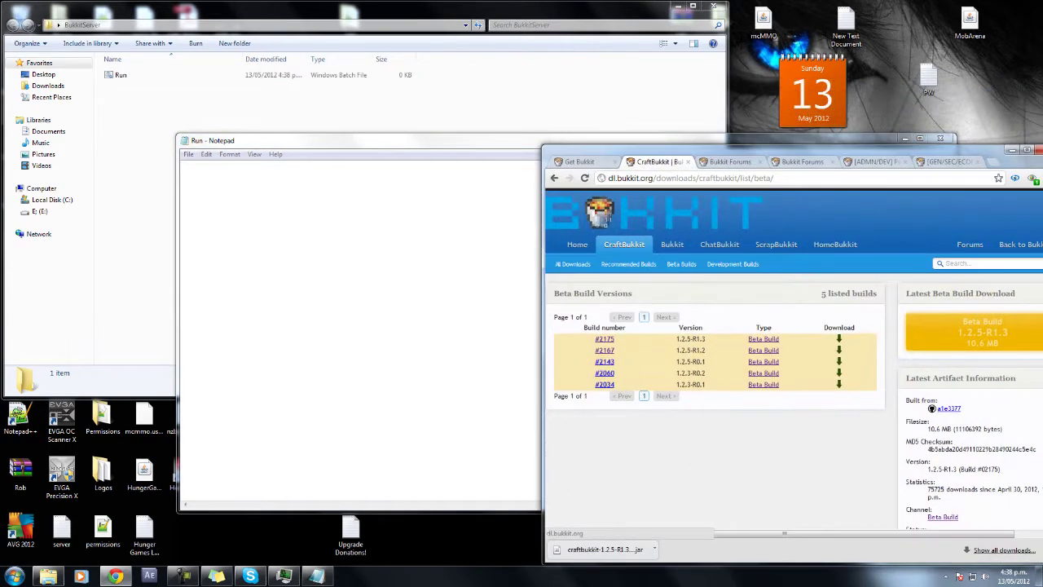
# Open the wiki's Setting up a server guide from the Bukkit Forums tab and select the Windows script.
pyautogui.hotkey('ctrl', 'Tab')
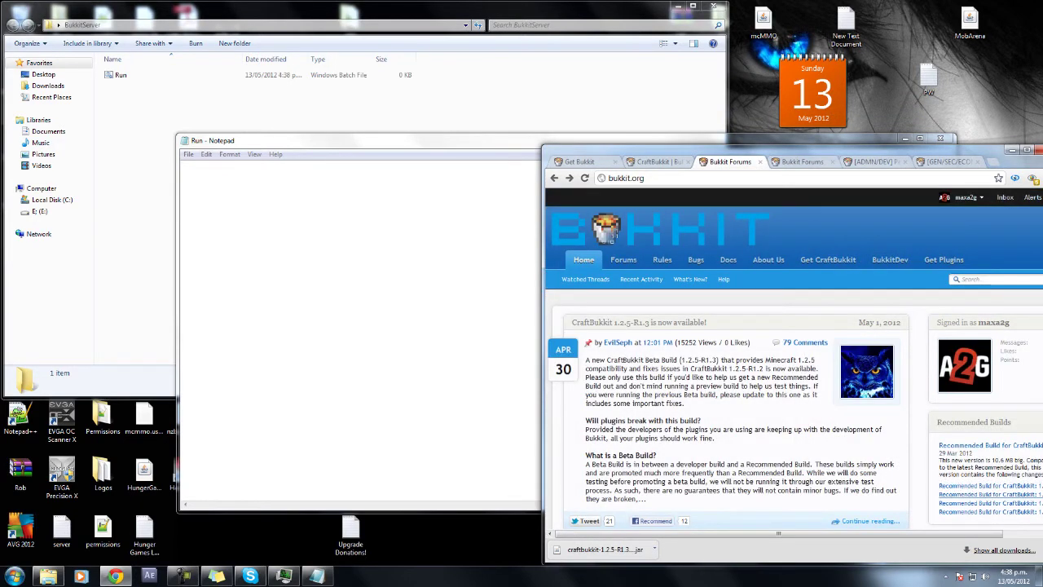
pyautogui.moveTo(898, 150); pyautogui.dragTo(816, 106)
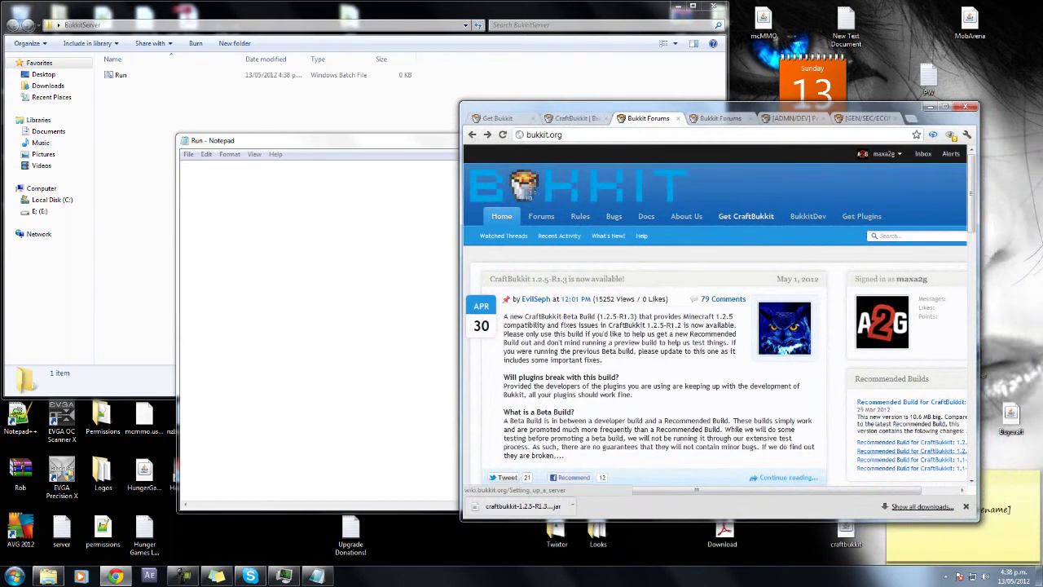
pyautogui.click(746, 216)
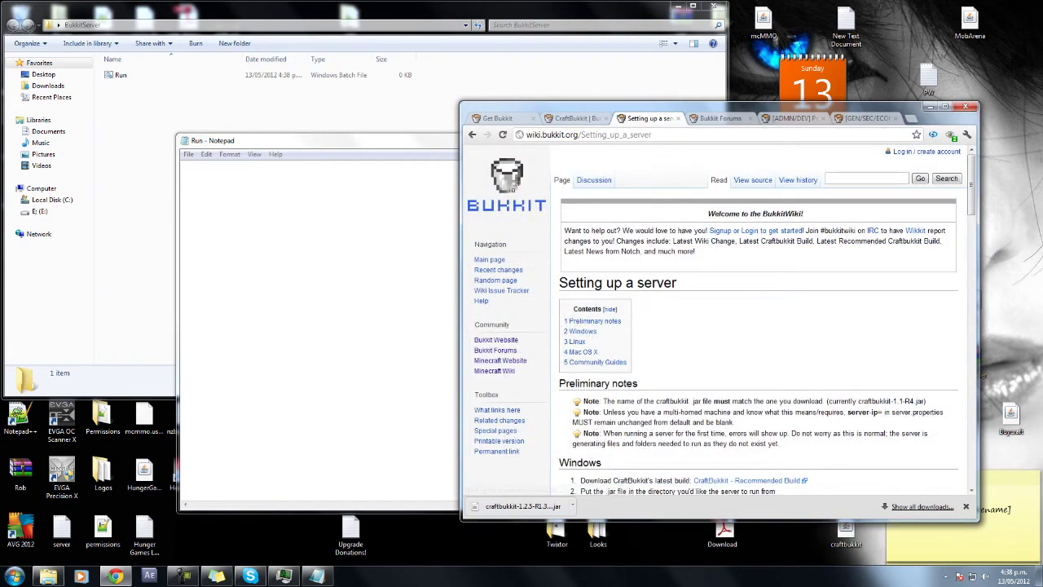
pyautogui.scroll(-5, 758, 317)
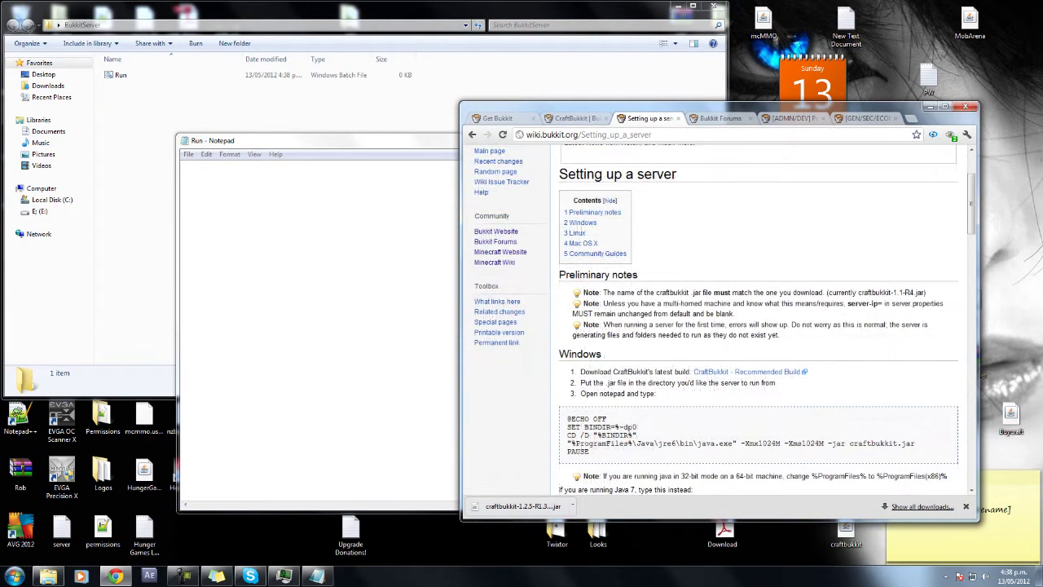
pyautogui.scroll(3, 758, 318)
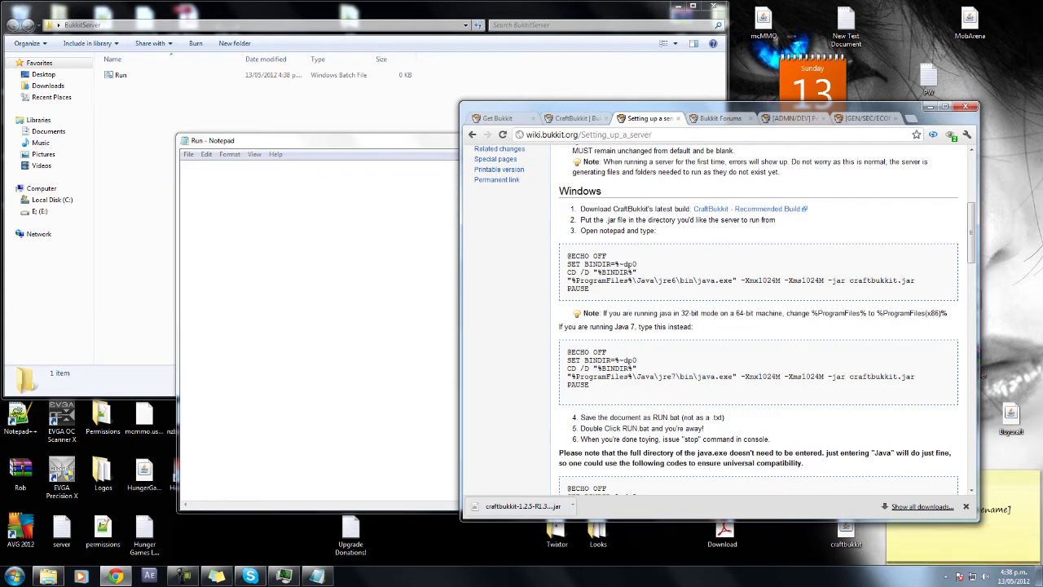
pyautogui.moveTo(592, 290); pyautogui.dragTo(567, 256)
pyautogui.hotkey('ctrl', 'c')
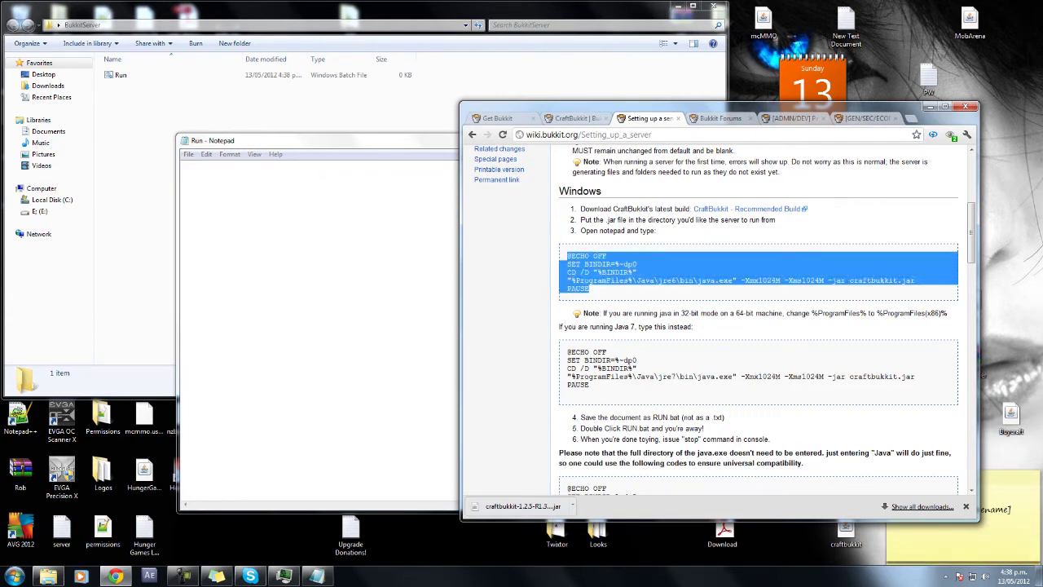
pyautogui.hotkey('alt', 'Tab')
pyautogui.hotkey('ctrl', 'v')
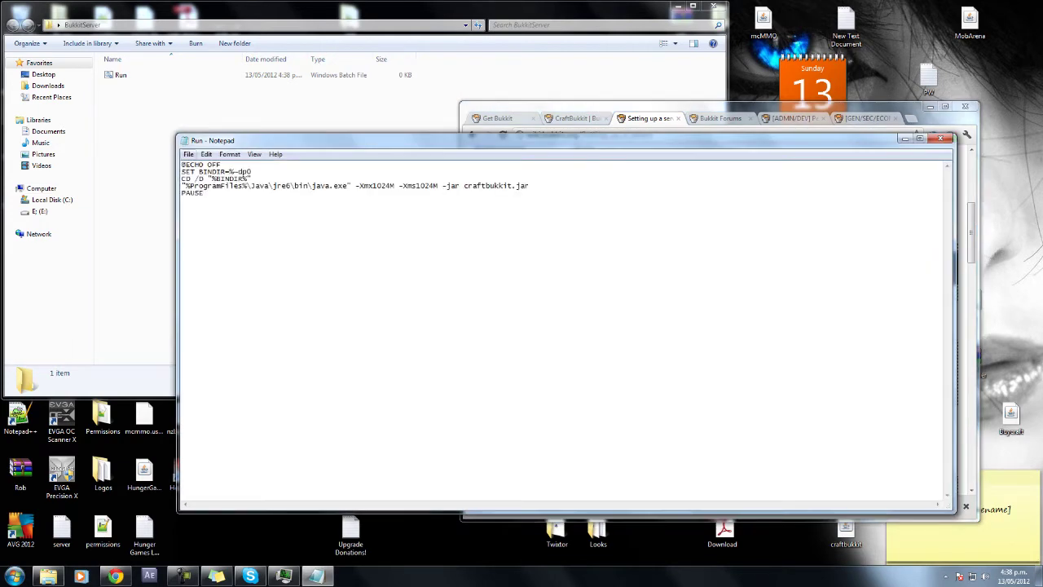
pyautogui.click(188, 154)
pyautogui.click(203, 190)
pyautogui.hotkey('alt', 'F4')
pyautogui.hotkey('ctrl', 'shift', 'Tab')
pyautogui.hotkey('ctrl', 'shift', 'Tab')
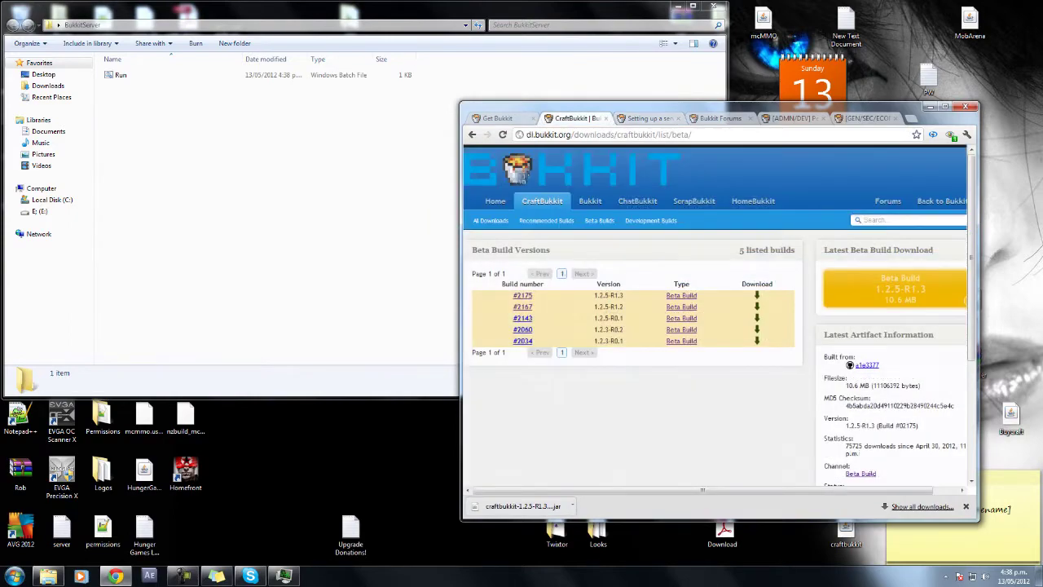
# Move the downloaded craftbukkit jar from Chrome's downloads folder into BukkitServer.
pyautogui.click(921, 507)
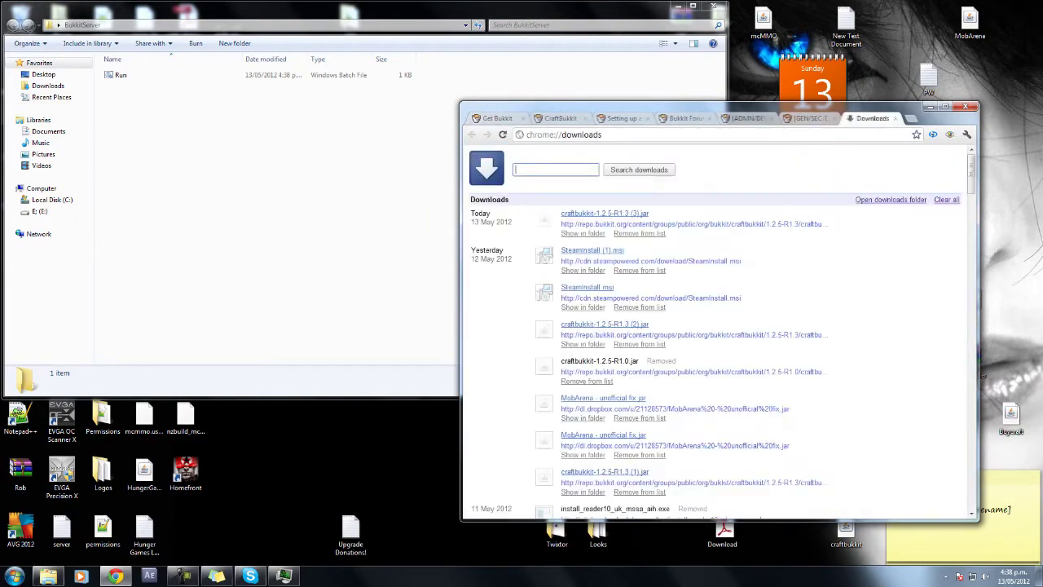
pyautogui.click(547, 249)
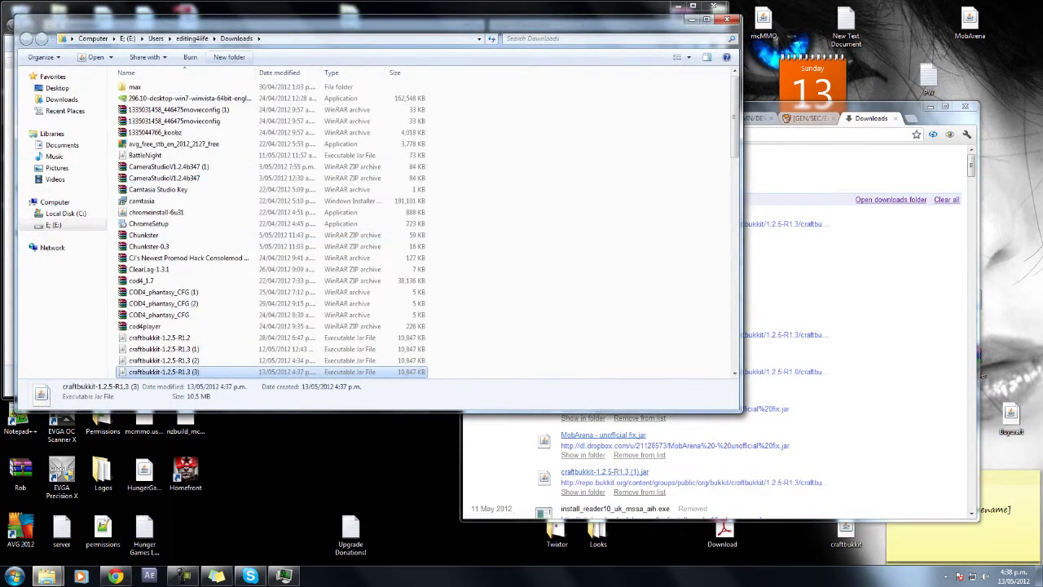
pyautogui.moveTo(367, 24); pyautogui.dragTo(798, 75)
pyautogui.moveTo(597, 423); pyautogui.dragTo(261, 253)
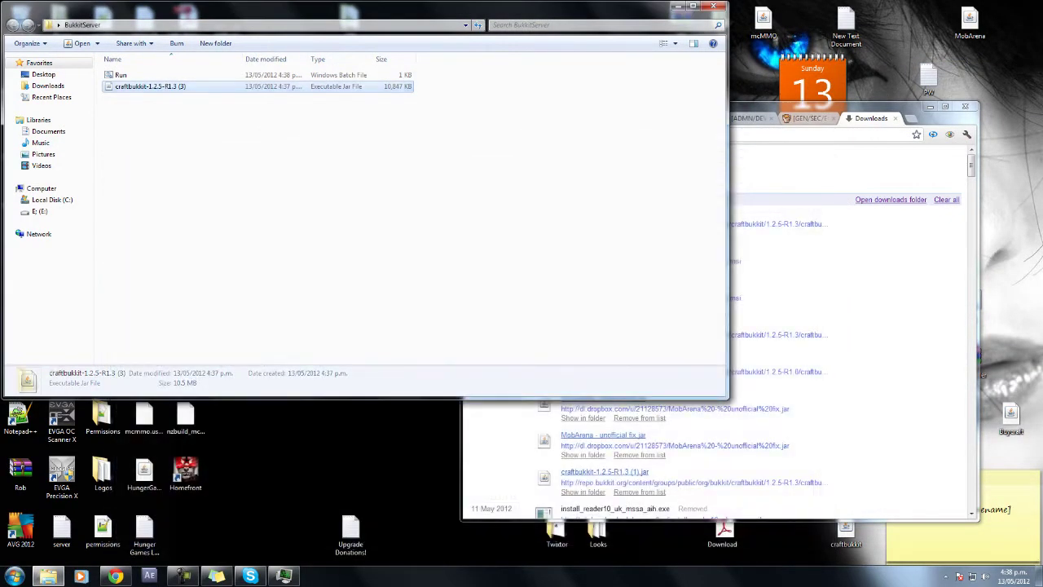
# Select the Run file, leaving its name unchanged, then select the craftbukkit jar.
pyautogui.click(120, 74)
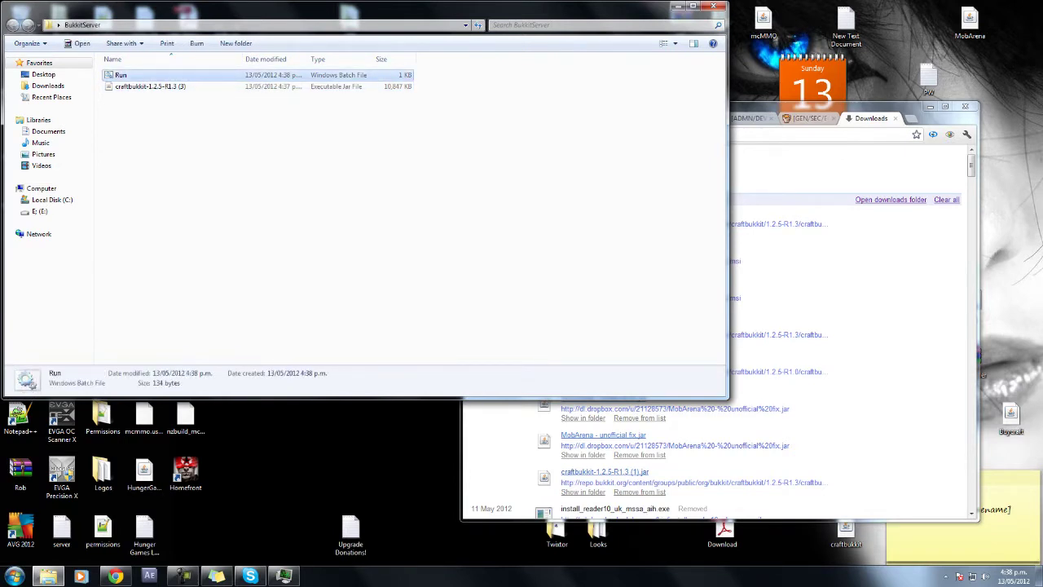
pyautogui.press('F2')
pyautogui.click(244, 204)
pyautogui.click(121, 74)
pyautogui.click(245, 204)
pyautogui.click(121, 75)
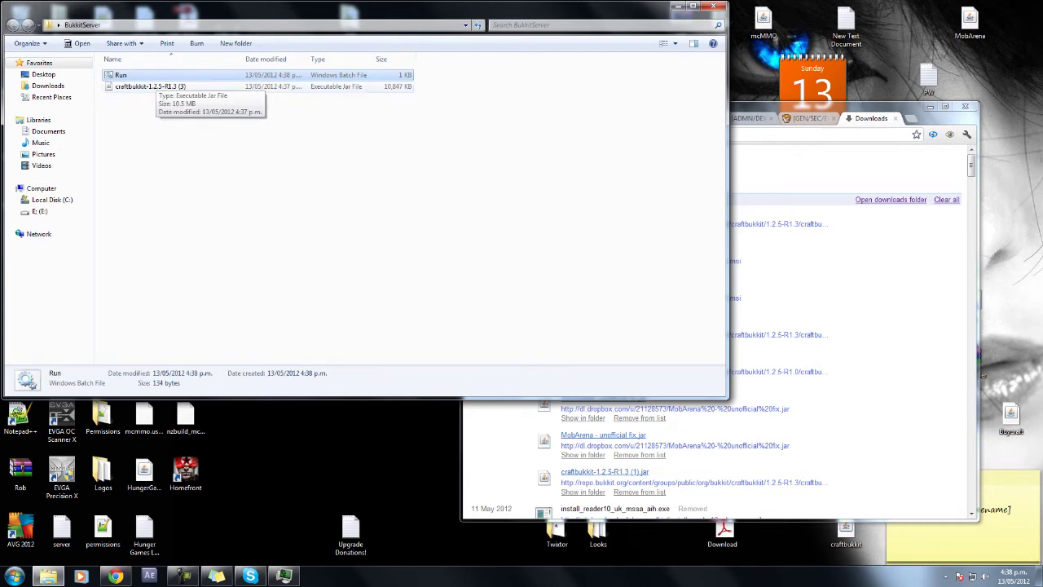
pyautogui.click(150, 86)
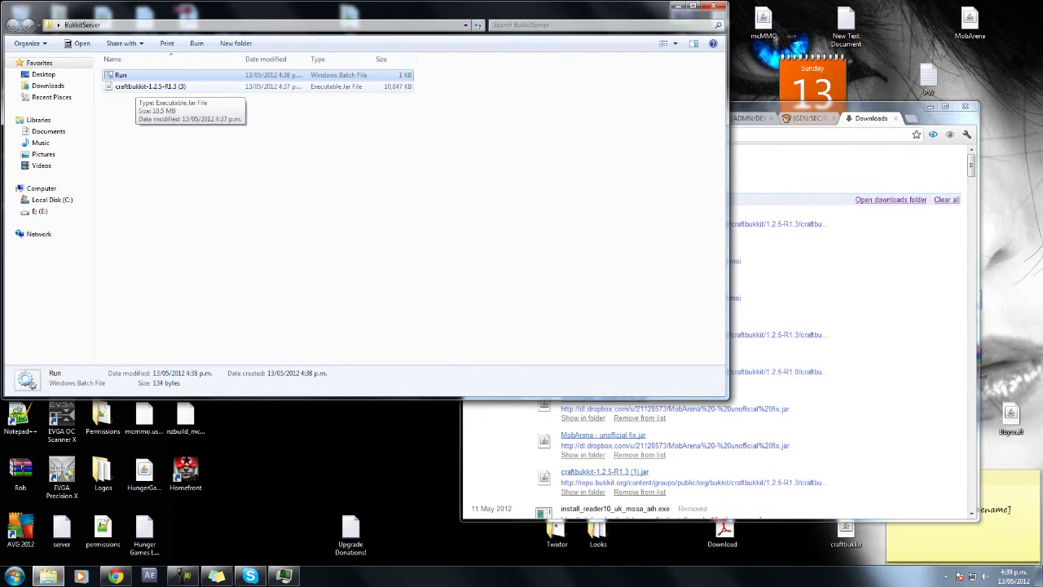
pyautogui.click(146, 86)
# Rename the downloaded jar to craftbukkit by deleting its version suffix.
pyautogui.click(139, 75)
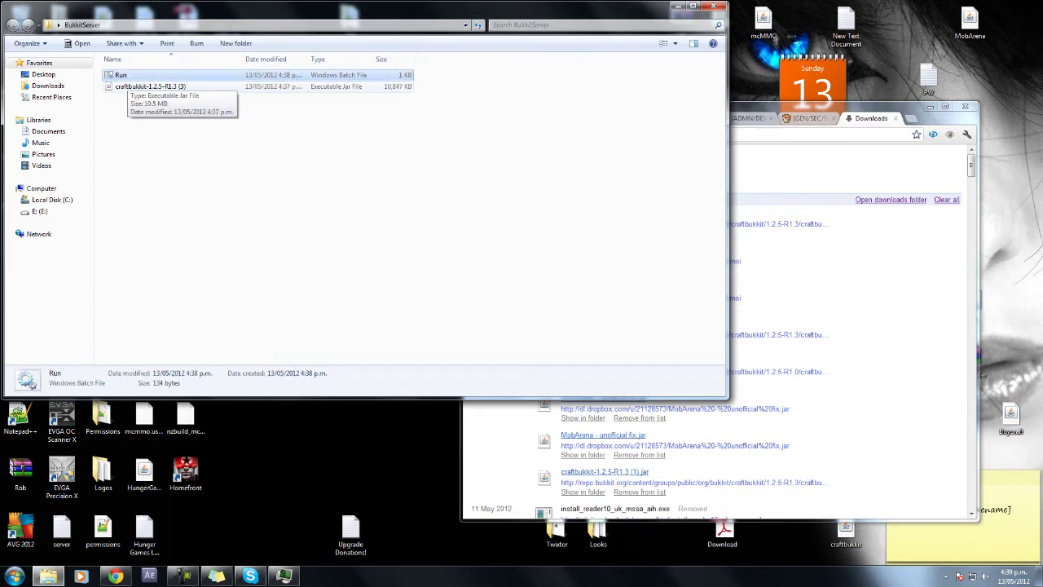
pyautogui.click(134, 87)
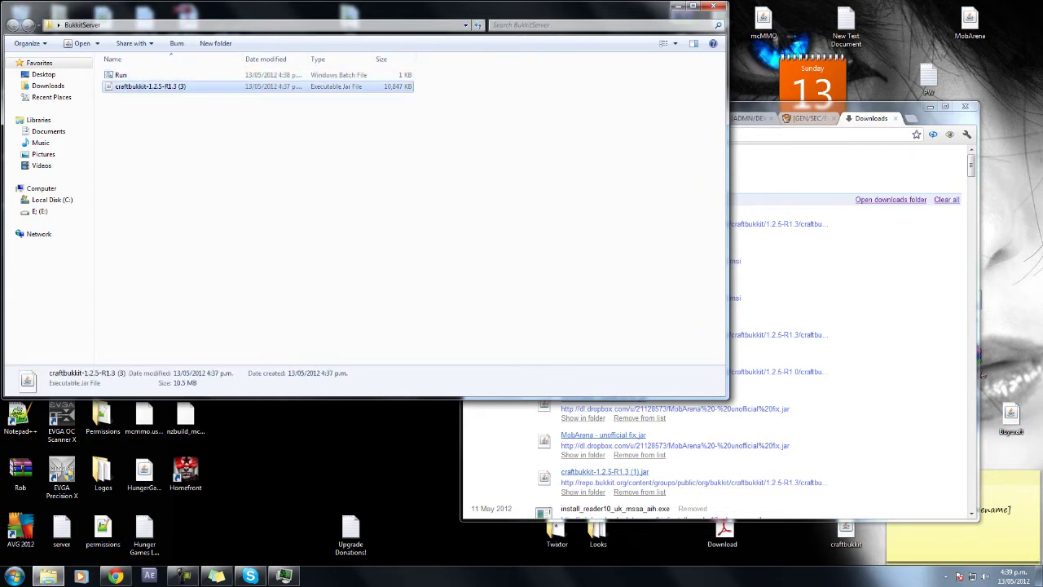
pyautogui.click(135, 86)
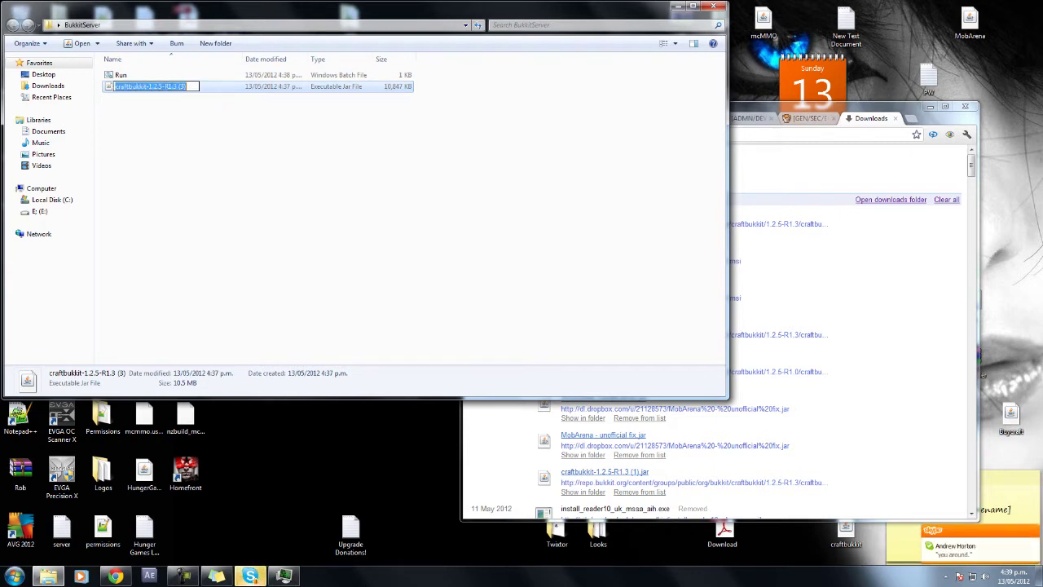
pyautogui.press('End')
pyautogui.hotkey('shift', 'Left')
pyautogui.hotkey('shift', 'Left')
pyautogui.hotkey('shift', 'Left')
pyautogui.hotkey('shift', 'Left')
pyautogui.hotkey('shift', 'Left')
pyautogui.hotkey('shift', 'Left')
pyautogui.hotkey('shift', 'Left')
pyautogui.hotkey('shift', 'Left')
pyautogui.hotkey('shift', 'Left')
pyautogui.hotkey('shift', 'Left')
pyautogui.hotkey('shift', 'Left')
pyautogui.hotkey('shift', 'Left')
pyautogui.hotkey('shift', 'Left')
pyautogui.hotkey('shift', 'Left')
pyautogui.hotkey('shift', 'Left')
pyautogui.press('BackSpace')
pyautogui.press('Return')
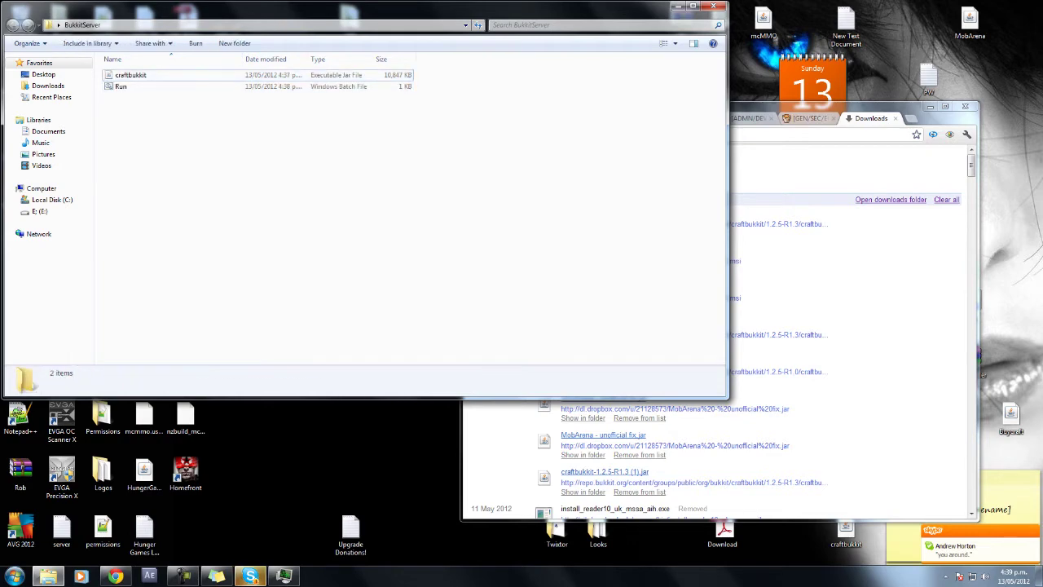
# Open Run.bat for editing to confirm it launches craftbukkit.jar, then close it unchanged.
pyautogui.click(121, 87)
pyautogui.rightClick(127, 87)
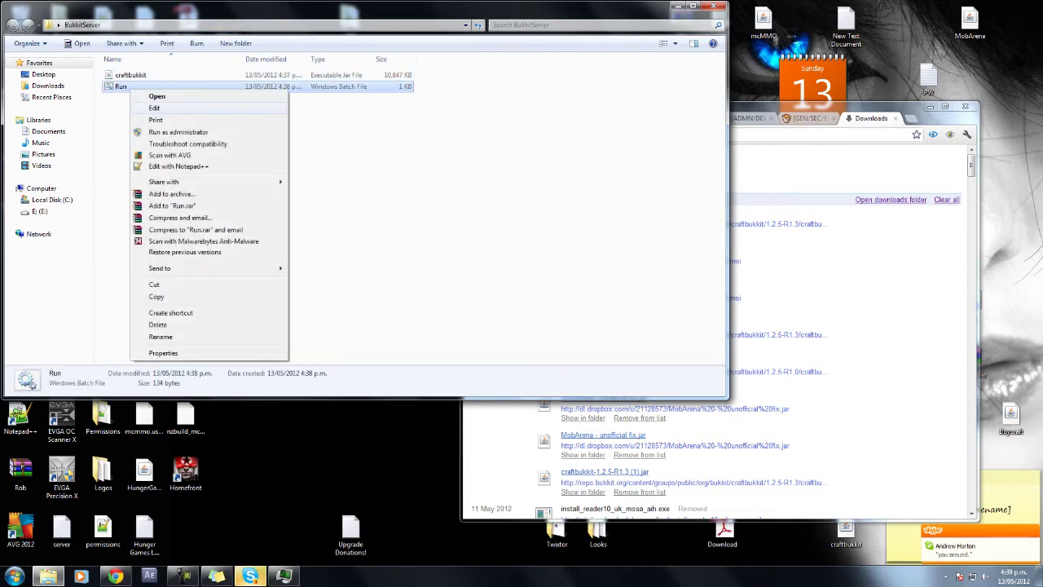
pyautogui.press('Escape')
pyautogui.rightClick(118, 87)
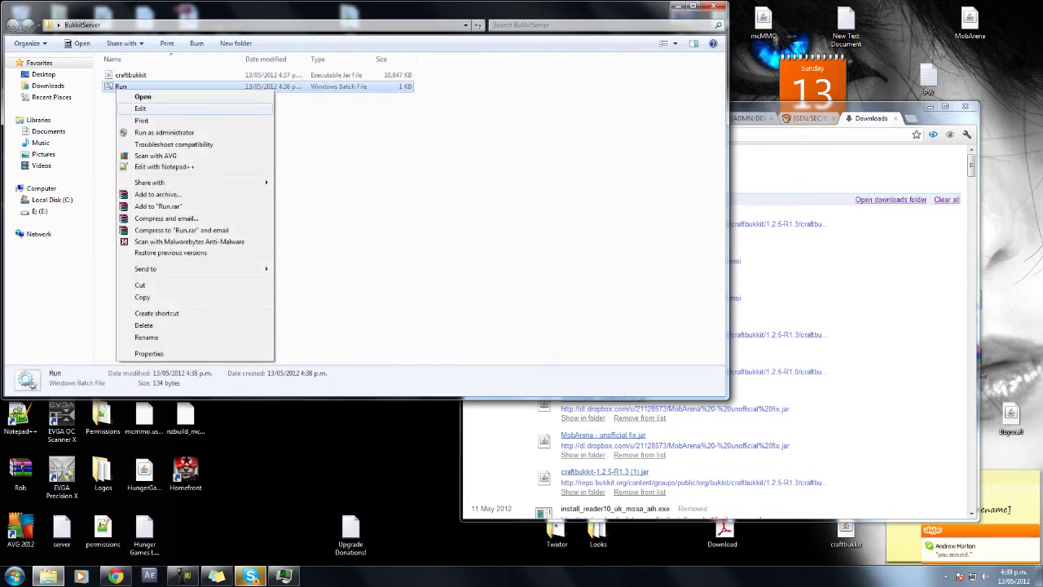
pyautogui.click(134, 106)
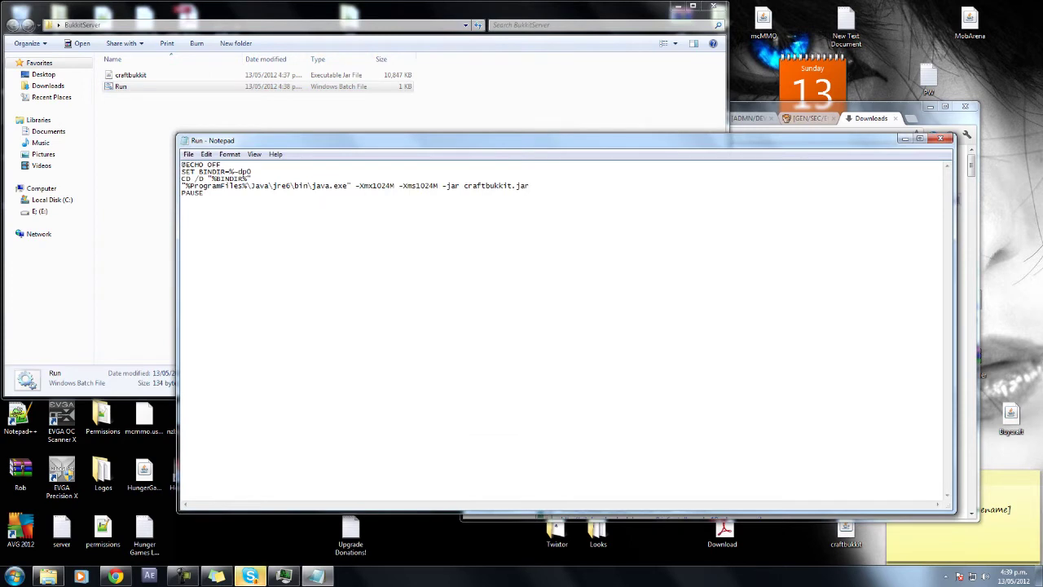
pyautogui.moveTo(464, 186); pyautogui.dragTo(530, 186)
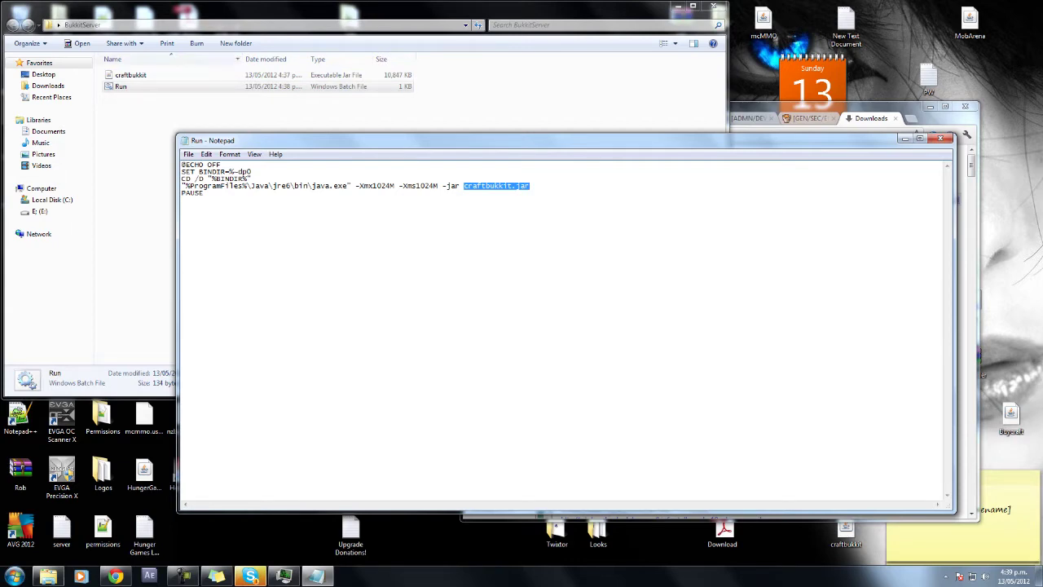
pyautogui.click(941, 138)
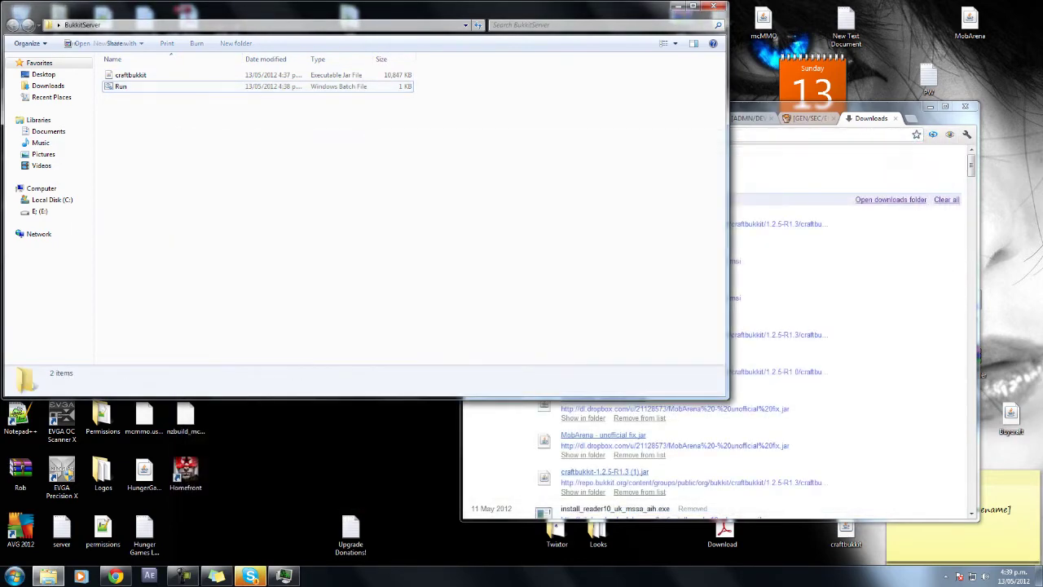
# Start the CraftBukkit 1.2.5 server from Run.bat until world and config files appear, then close its console.
pyautogui.doubleClick(121, 86)
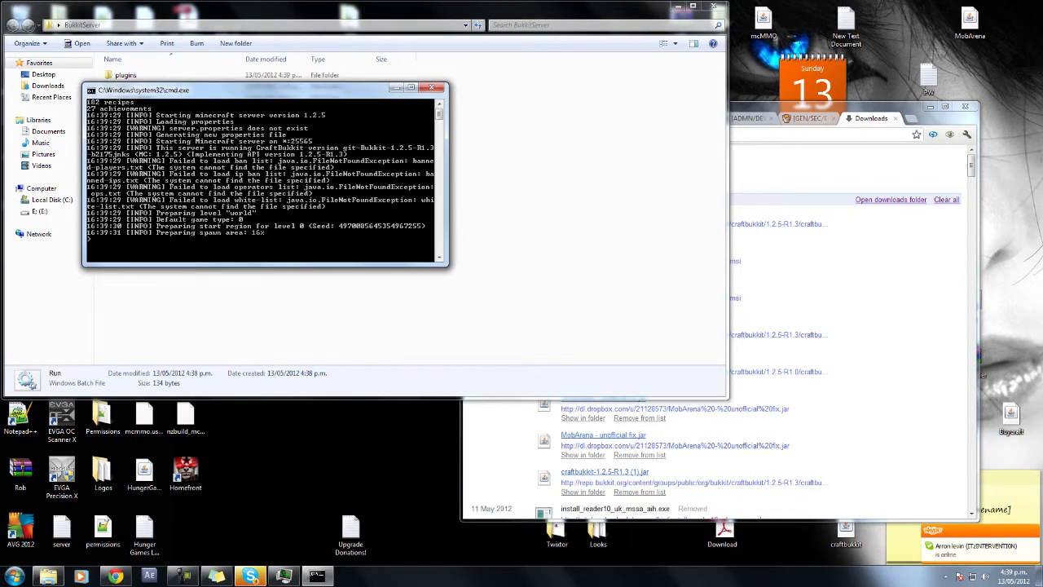
pyautogui.moveTo(245, 90); pyautogui.dragTo(354, 48)
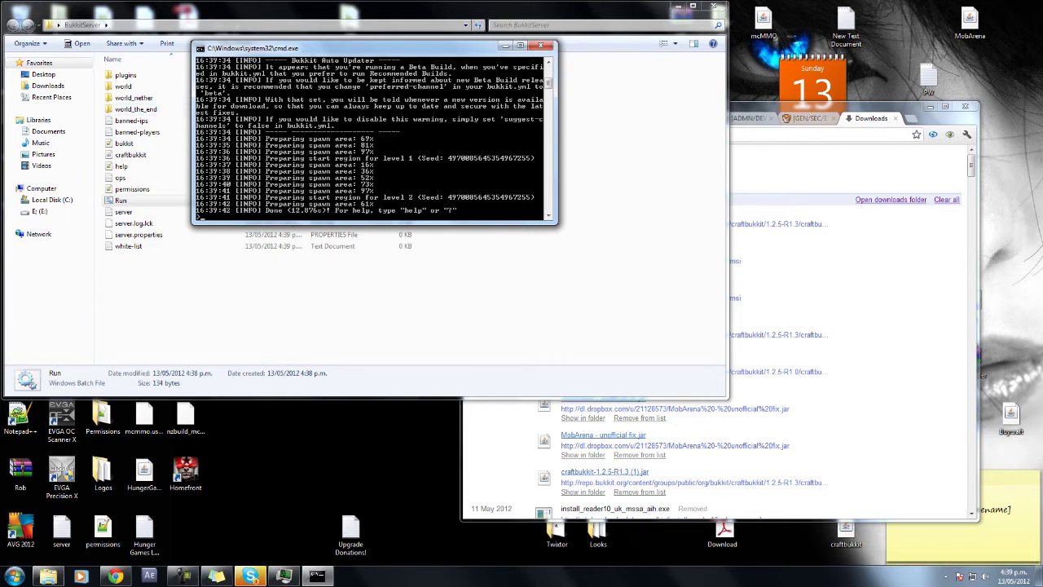
pyautogui.click(540, 46)
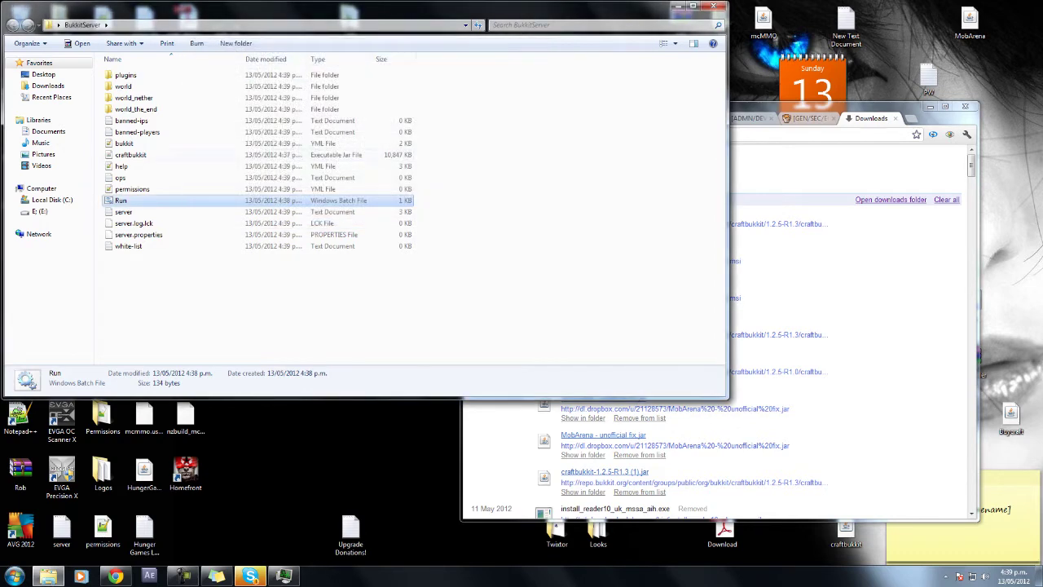
pyautogui.doubleClick(122, 201)
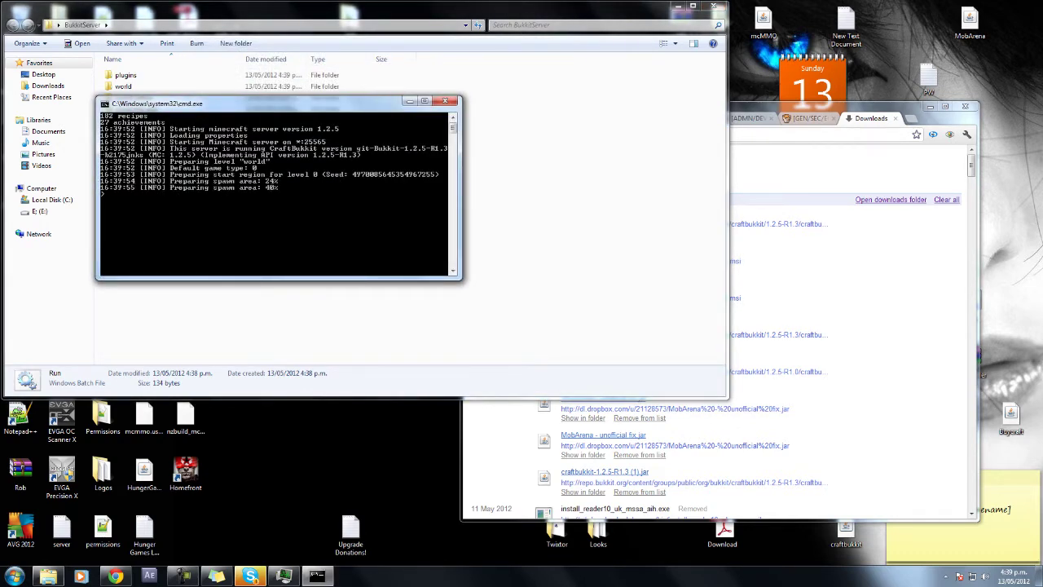
pyautogui.moveTo(269, 103); pyautogui.dragTo(573, 72)
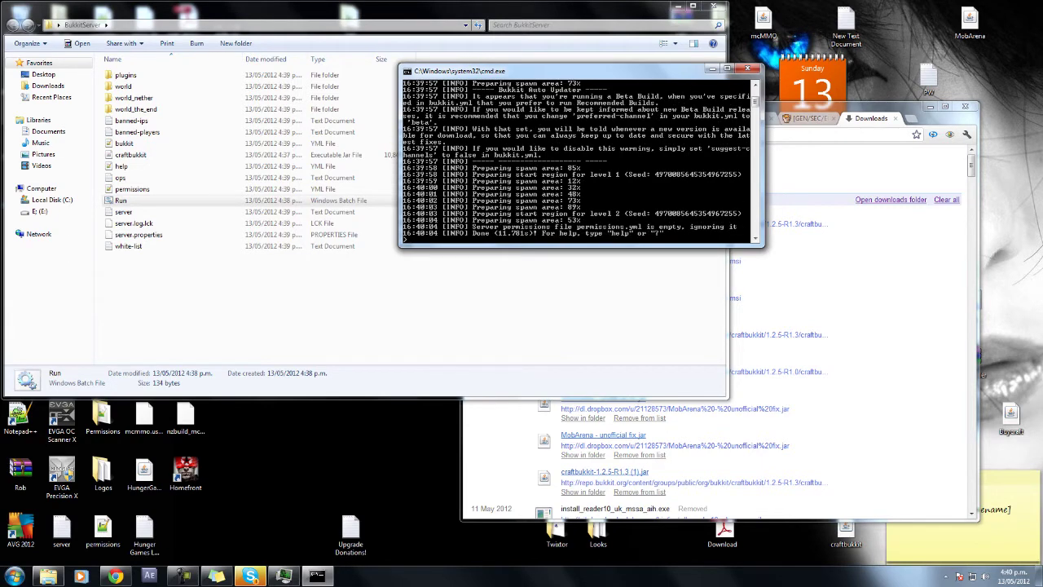
pyautogui.scroll(4, 576, 162)
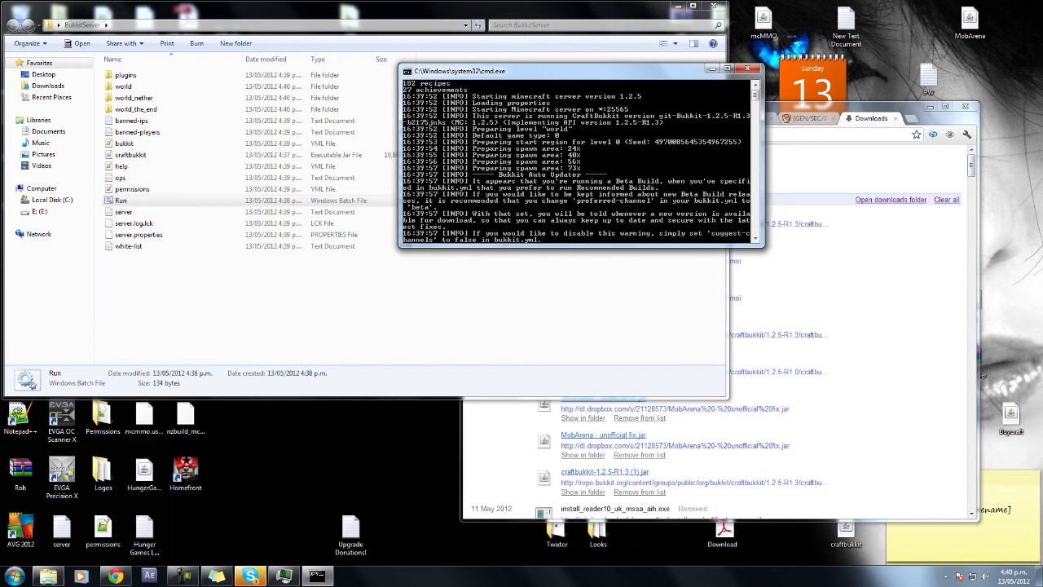
pyautogui.click(748, 67)
pyautogui.hotkey('ctrl', 'space')
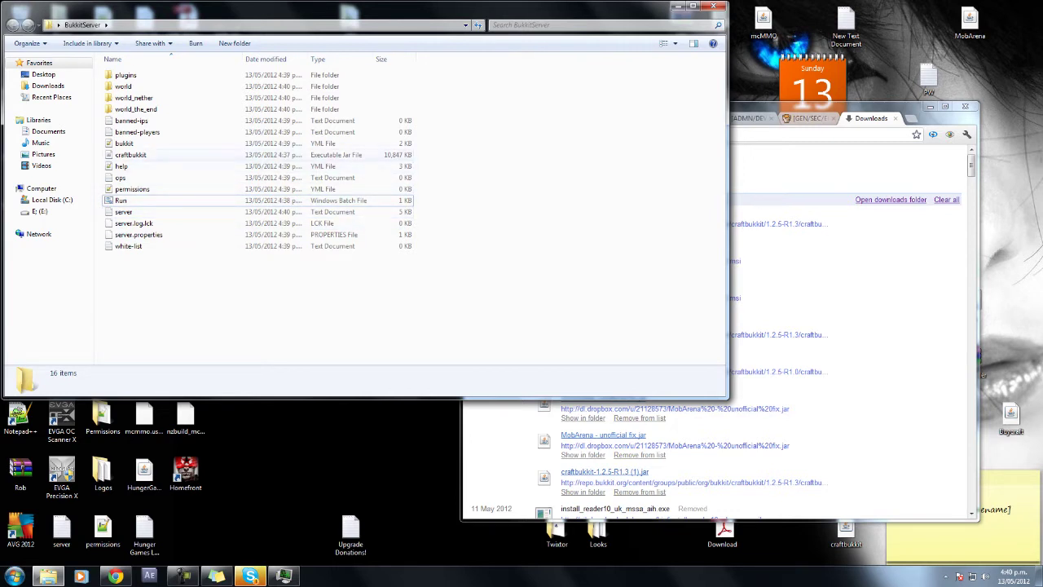
pyautogui.click(126, 75)
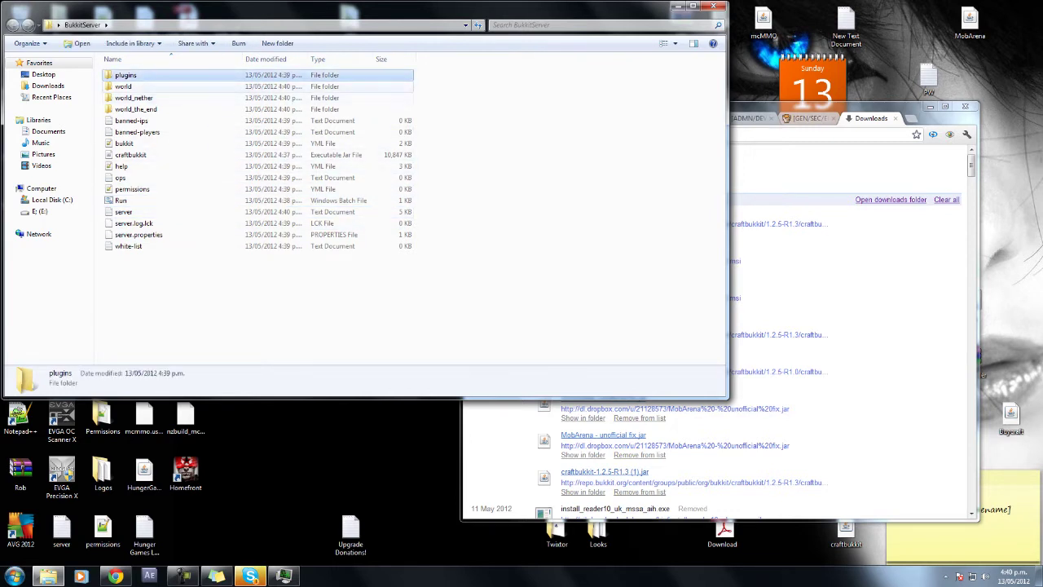
pyautogui.click(123, 87)
pyautogui.click(133, 98)
pyautogui.click(136, 109)
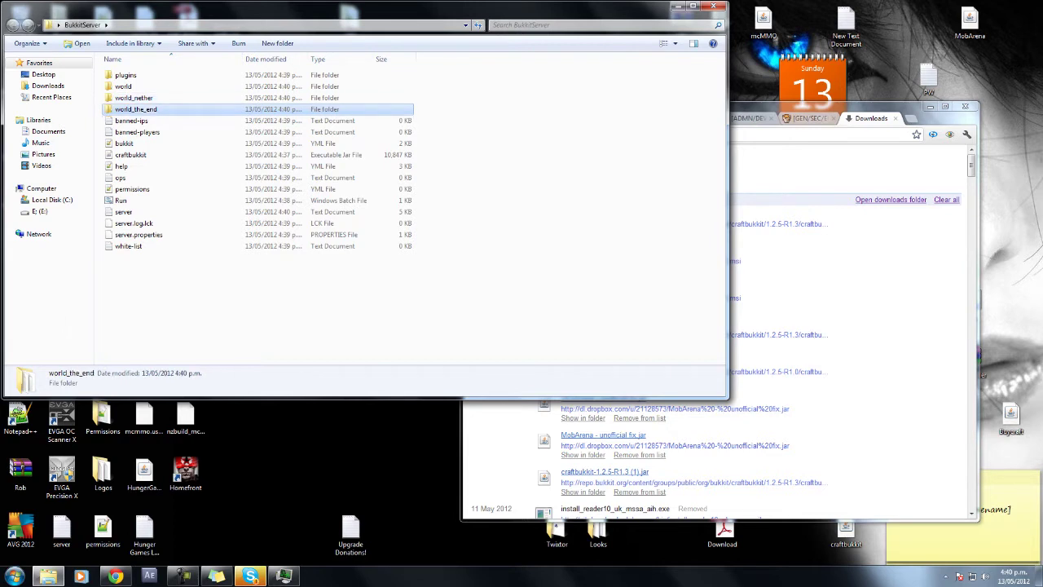
pyautogui.click(131, 121)
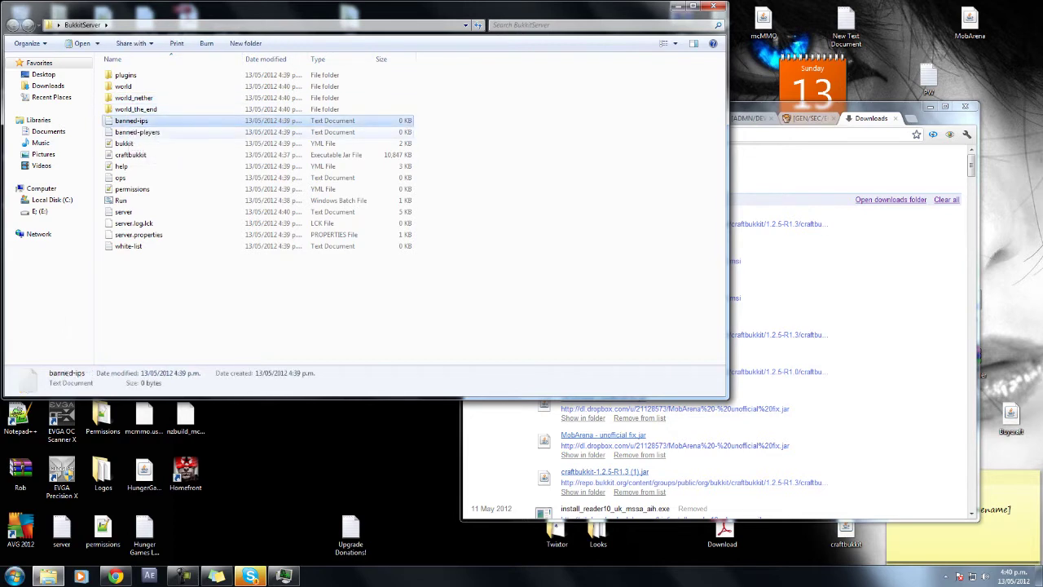
pyautogui.click(137, 132)
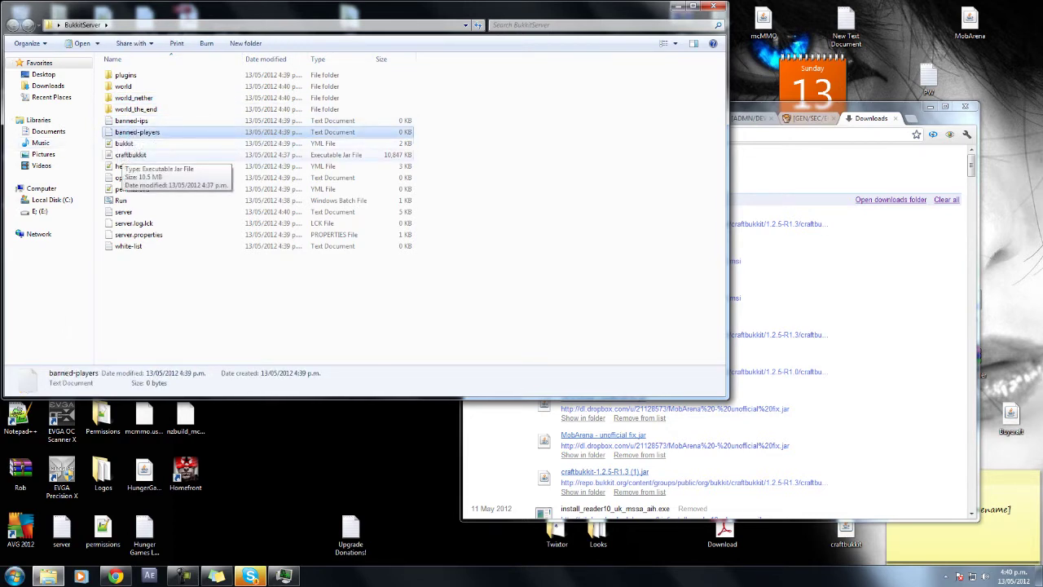
pyautogui.click(214, 267)
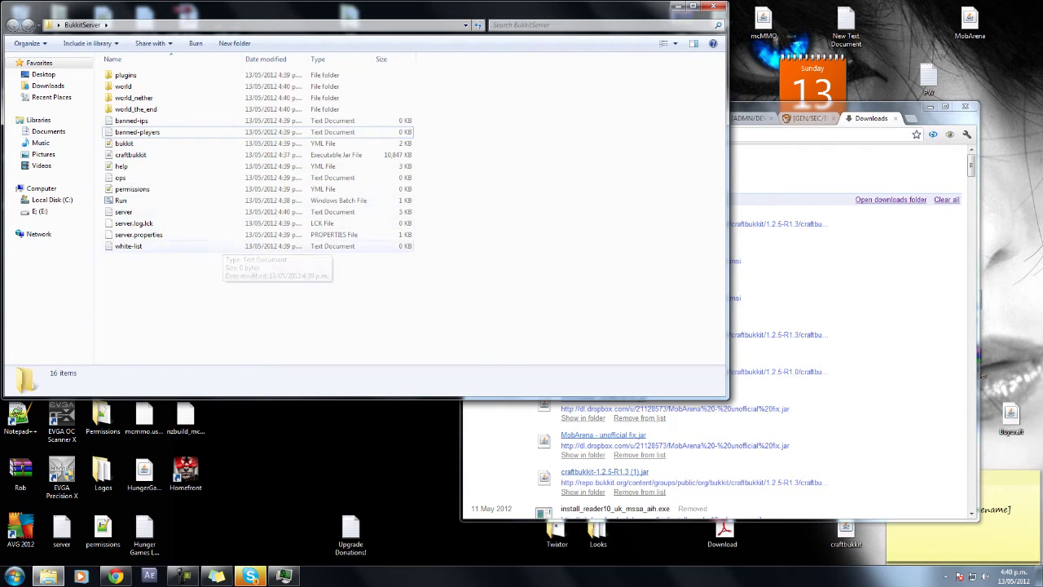
pyautogui.click(139, 235)
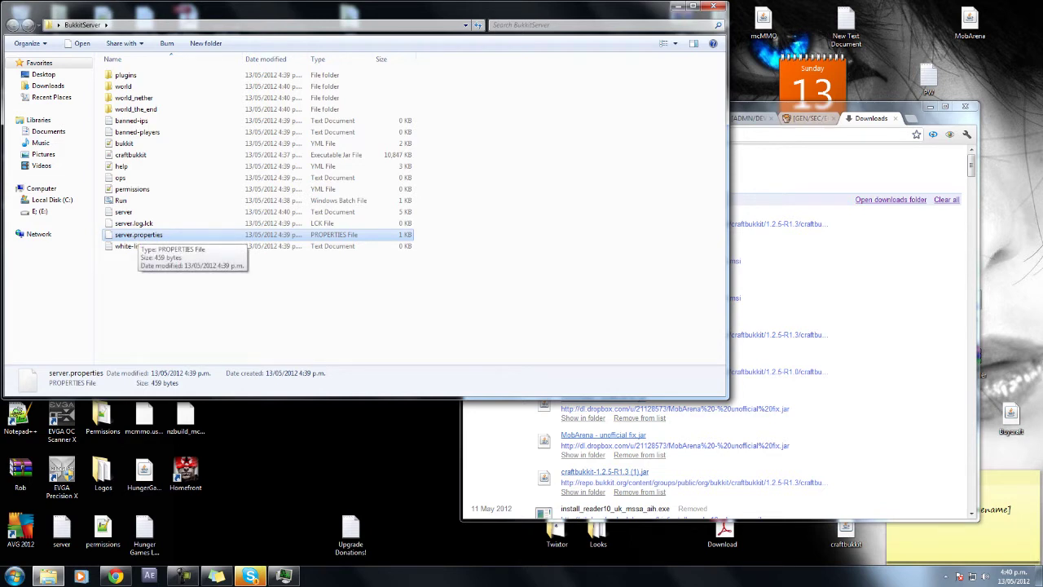
pyautogui.press('Down')
pyautogui.press('Up')
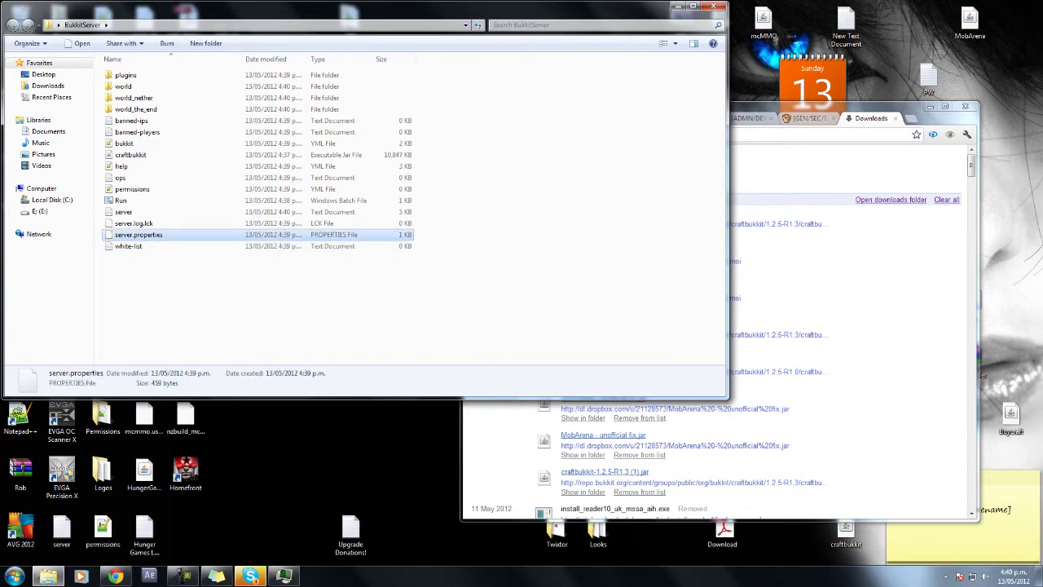
pyautogui.press('Menu')
pyautogui.press('Escape')
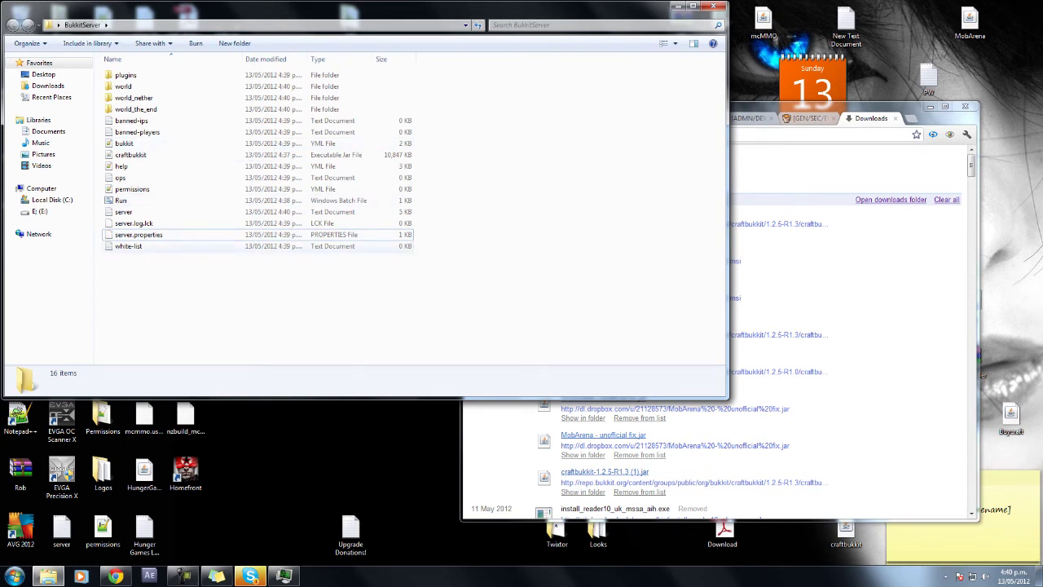
# Open server.properties in Notepad++ and delete blank line 25 so it ends at motd=A Minecraft Server.
pyautogui.press('Menu')
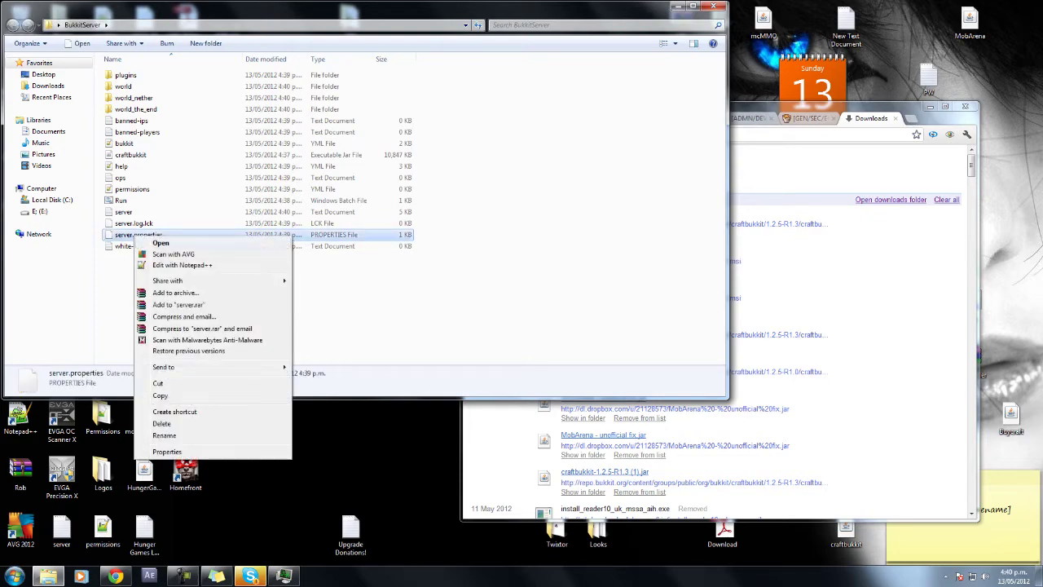
pyautogui.press('Down')
pyautogui.press('Down')
pyautogui.press('Down')
pyautogui.press('Return')
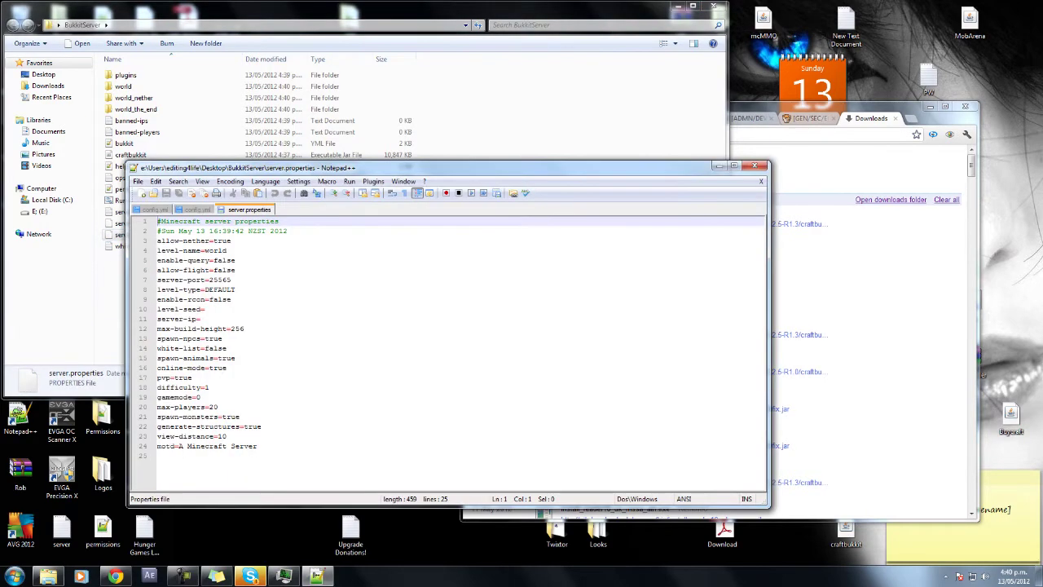
pyautogui.moveTo(449, 168); pyautogui.dragTo(639, 104)
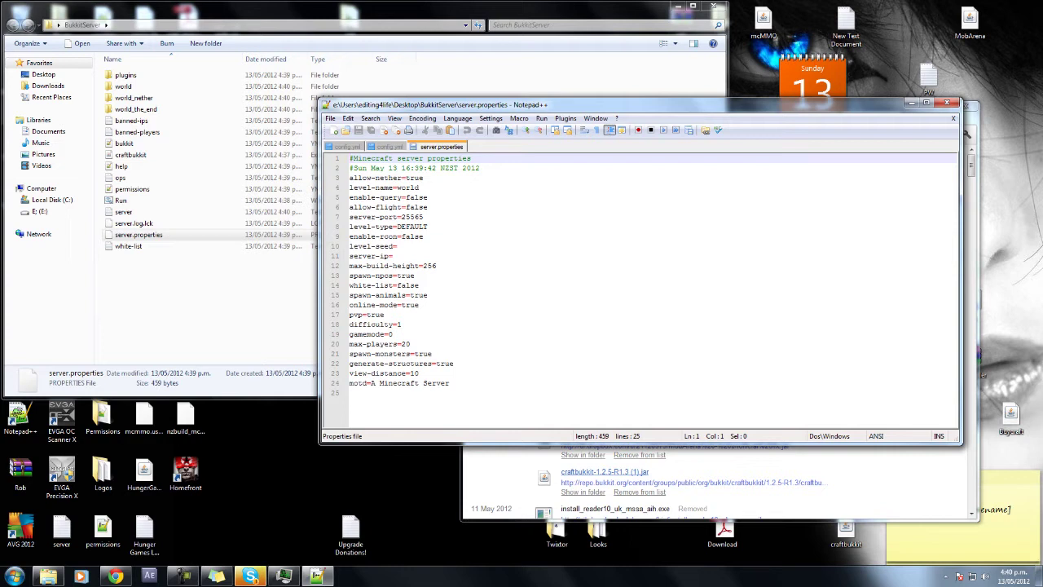
pyautogui.click(351, 393)
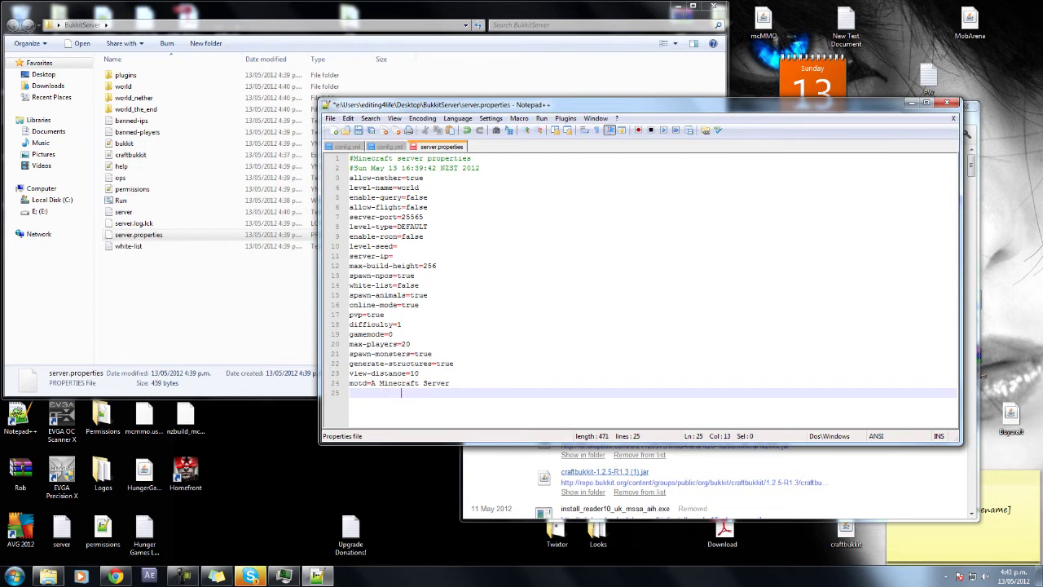
pyautogui.press('BackSpace')
pyautogui.press('BackSpace')
pyautogui.press('BackSpace')
pyautogui.press('BackSpace')
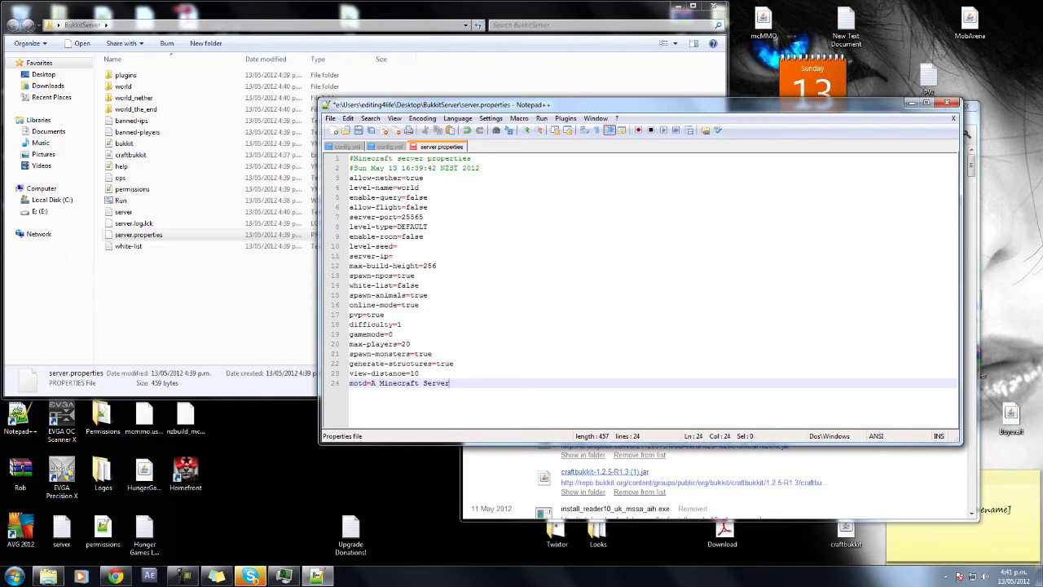
# Review the allow-nether, enable-query, allow-flight and server-port lines in server.properties.
pyautogui.click(424, 177)
pyautogui.hotkey('shift', 'Left')
pyautogui.hotkey('shift', 'Left')
pyautogui.hotkey('shift', 'Left')
pyautogui.hotkey('shift', 'Left')
pyautogui.hotkey('shift', 'Left')
pyautogui.hotkey('shift', 'Left')
pyautogui.hotkey('shift', 'Left')
pyautogui.hotkey('shift', 'Left')
pyautogui.hotkey('shift', 'Left')
pyautogui.hotkey('shift', 'Left')
pyautogui.hotkey('shift', 'Left')
pyautogui.hotkey('shift', 'Left')
pyautogui.hotkey('shift', 'Left')
pyautogui.hotkey('shift', 'Left')
pyautogui.hotkey('shift', 'Left')
pyautogui.hotkey('shift', 'Left')
pyautogui.hotkey('shift', 'Left')
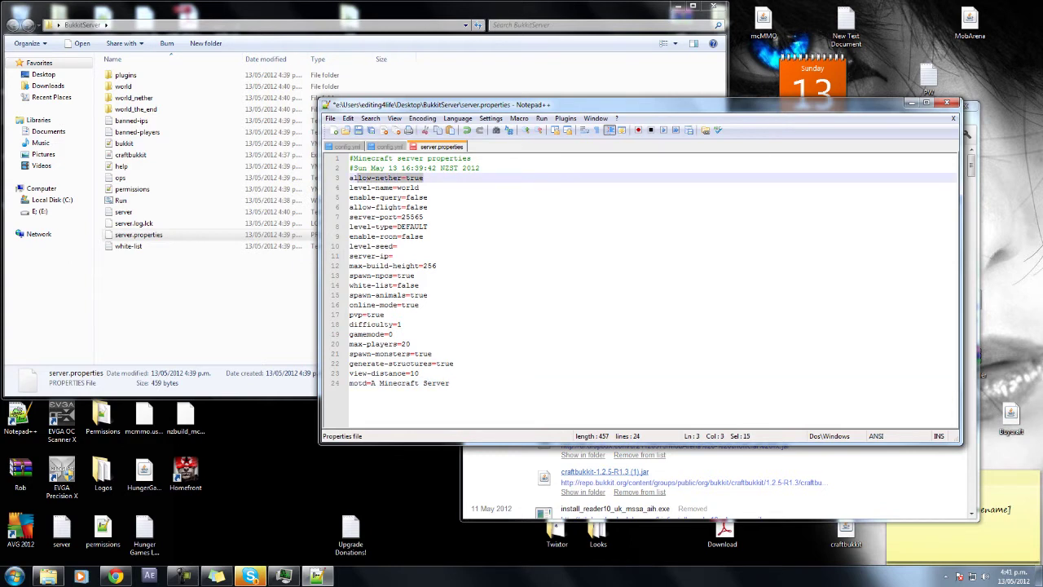
pyautogui.press('Down')
pyautogui.press('Up')
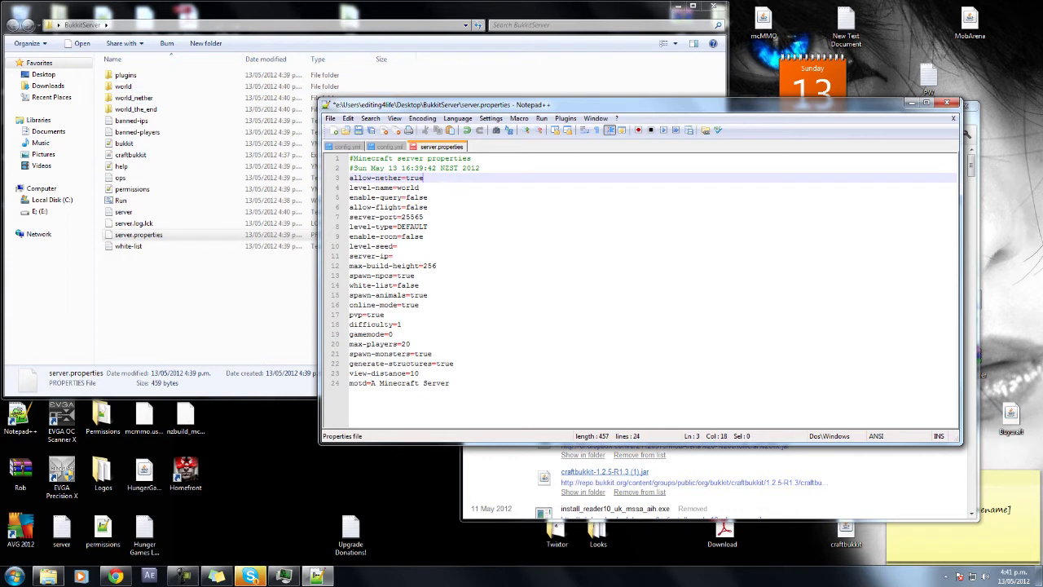
pyautogui.click(432, 207)
pyautogui.moveTo(429, 197); pyautogui.dragTo(353, 198)
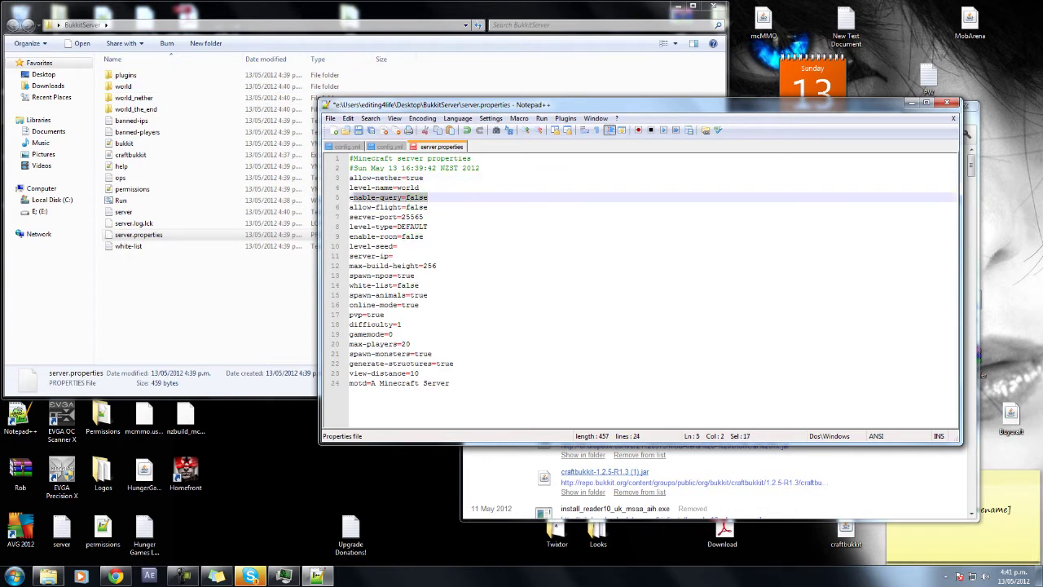
pyautogui.press('Down')
pyautogui.press('End')
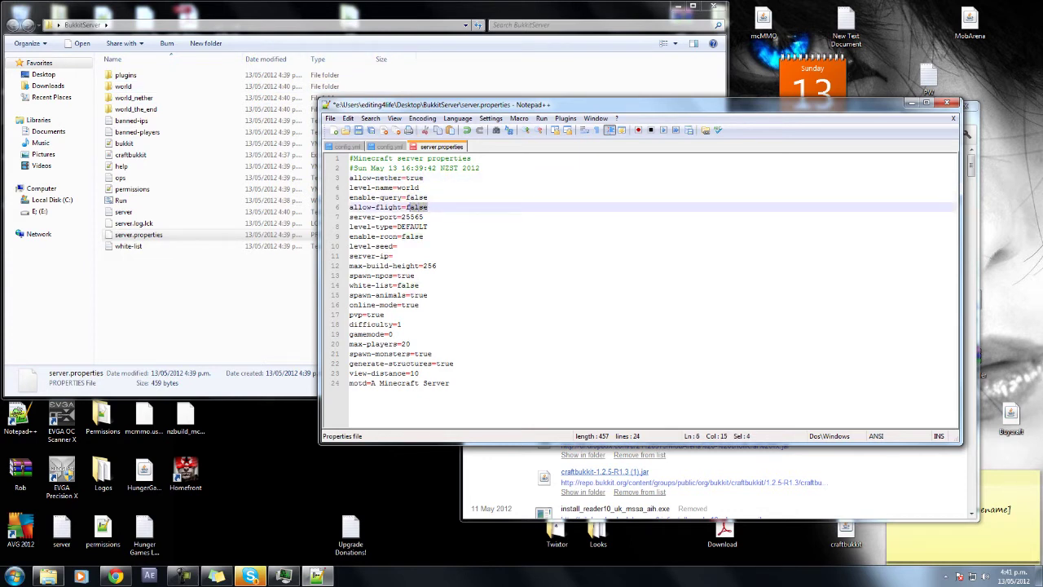
pyautogui.press('Up')
pyautogui.press('Down')
pyautogui.press('Down')
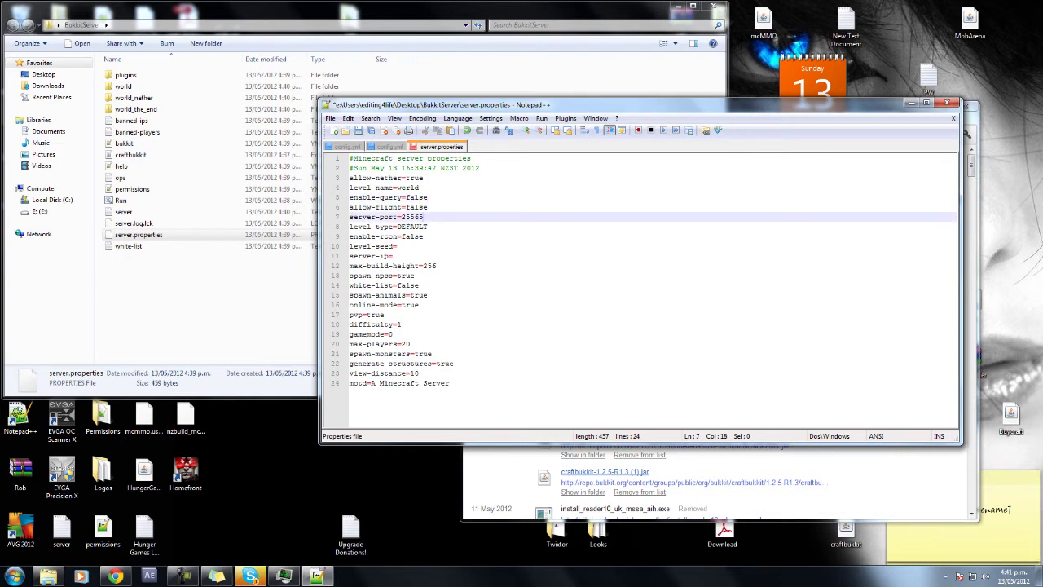
# Step through the level-type DEFAULT, enable-rcon, level-seed and server-ip settings.
pyautogui.press('Down')
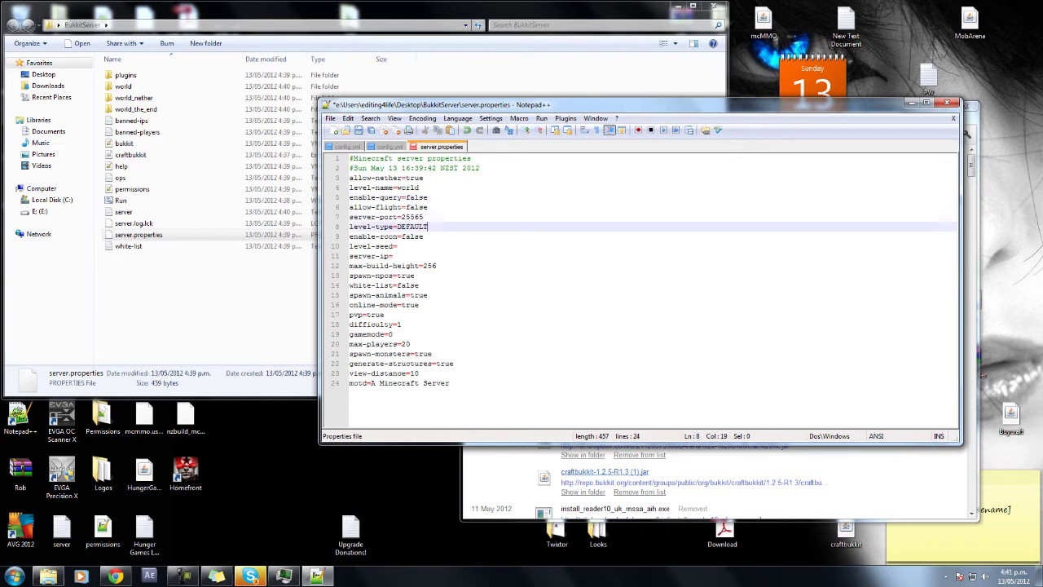
pyautogui.hotkey('shift', 'Left')
pyautogui.hotkey('shift', 'Left')
pyautogui.hotkey('shift', 'Left')
pyautogui.hotkey('shift', 'Left')
pyautogui.hotkey('shift', 'Left')
pyautogui.hotkey('shift', 'Left')
pyautogui.hotkey('shift', 'Left')
pyautogui.press('Right')
pyautogui.press('Down')
pyautogui.hotkey('shift', 'Left')
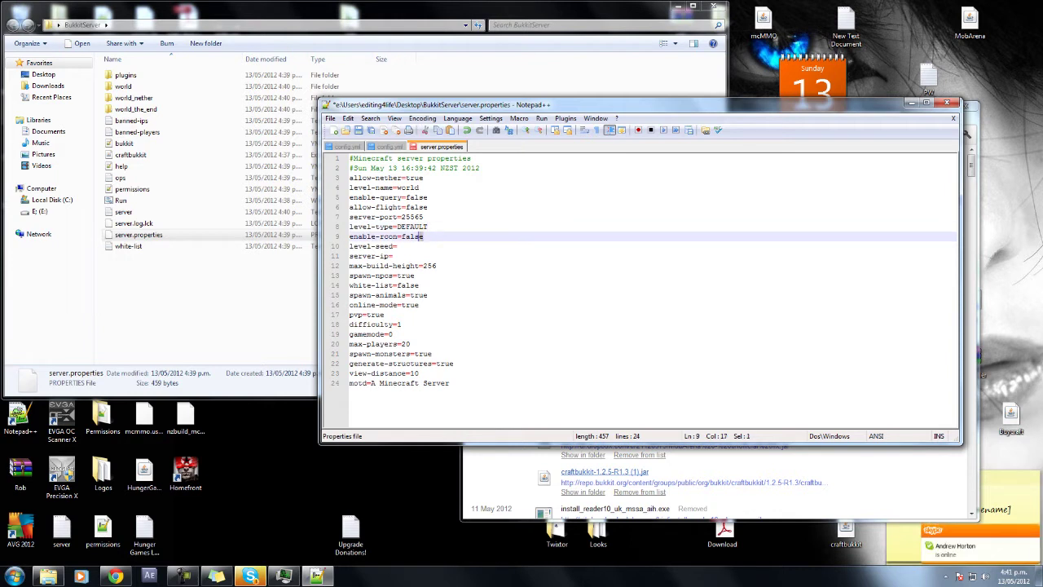
pyautogui.press('Right')
pyautogui.press('Down')
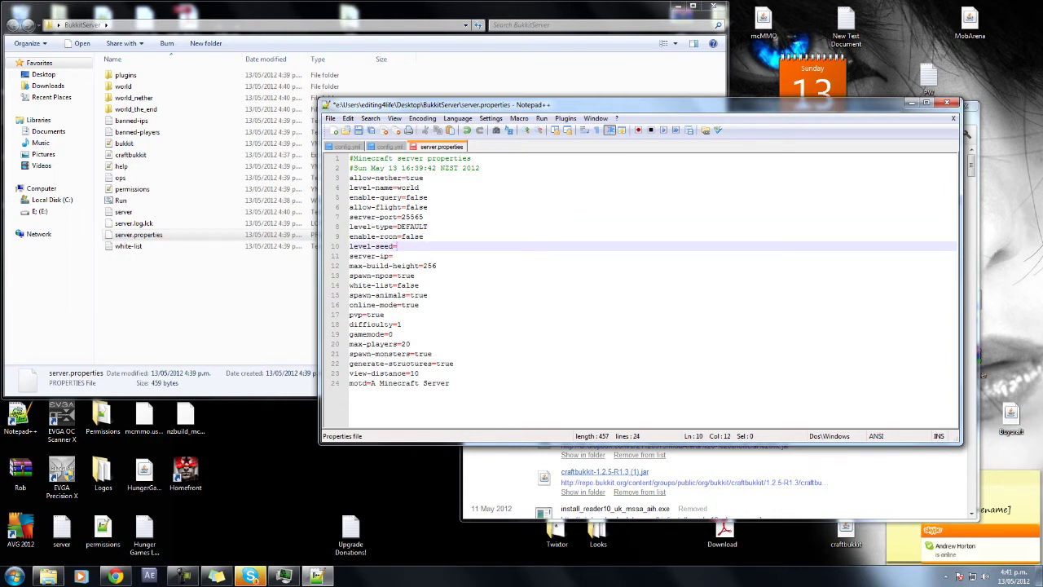
pyautogui.press('Down')
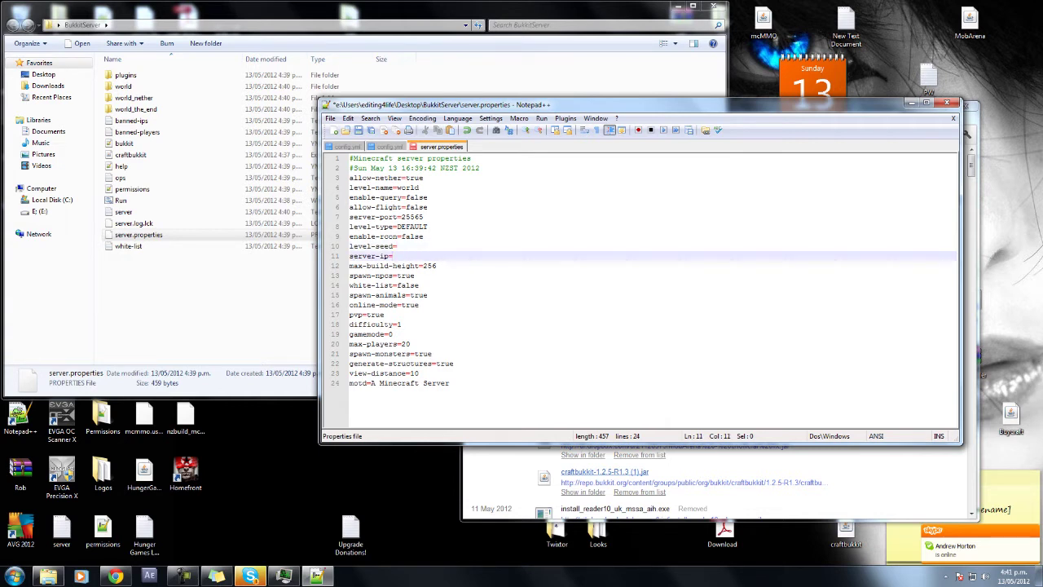
pyautogui.press('Down')
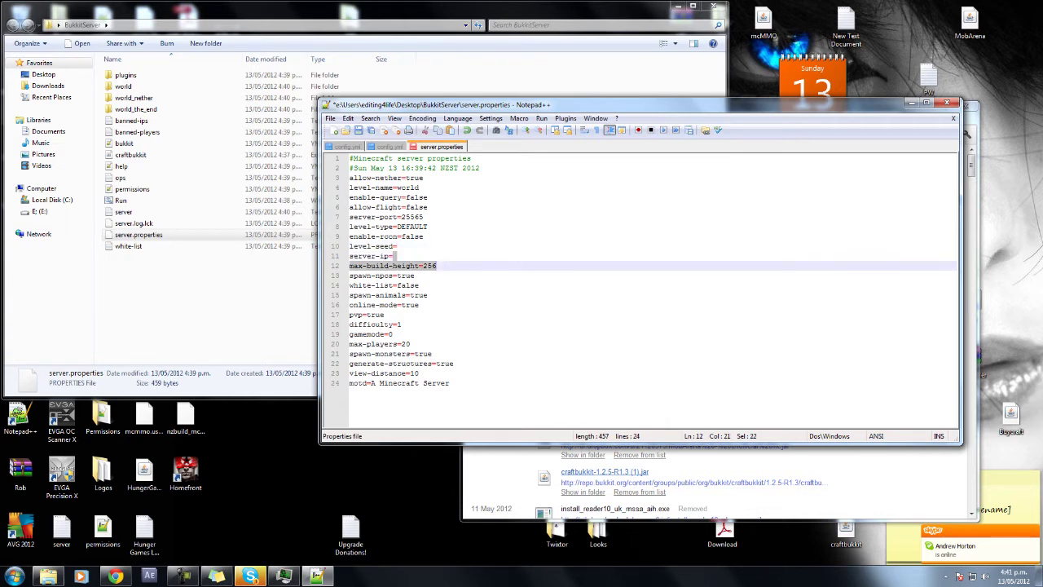
pyautogui.press('Up')
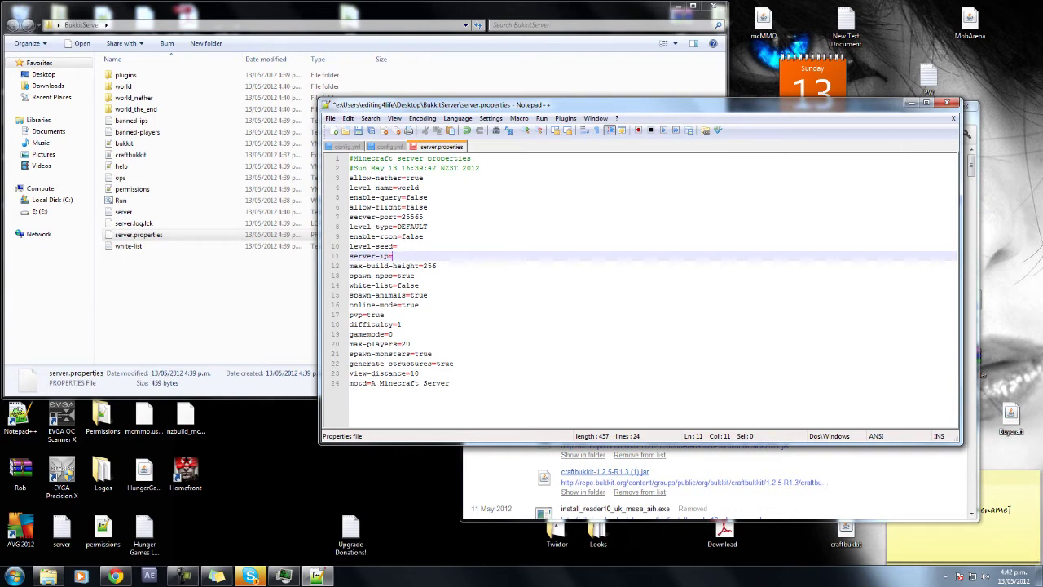
# Check max-build-height 256, spawn-npcs and white-list=false, then bring up the white-list file's actions.
pyautogui.click(437, 266)
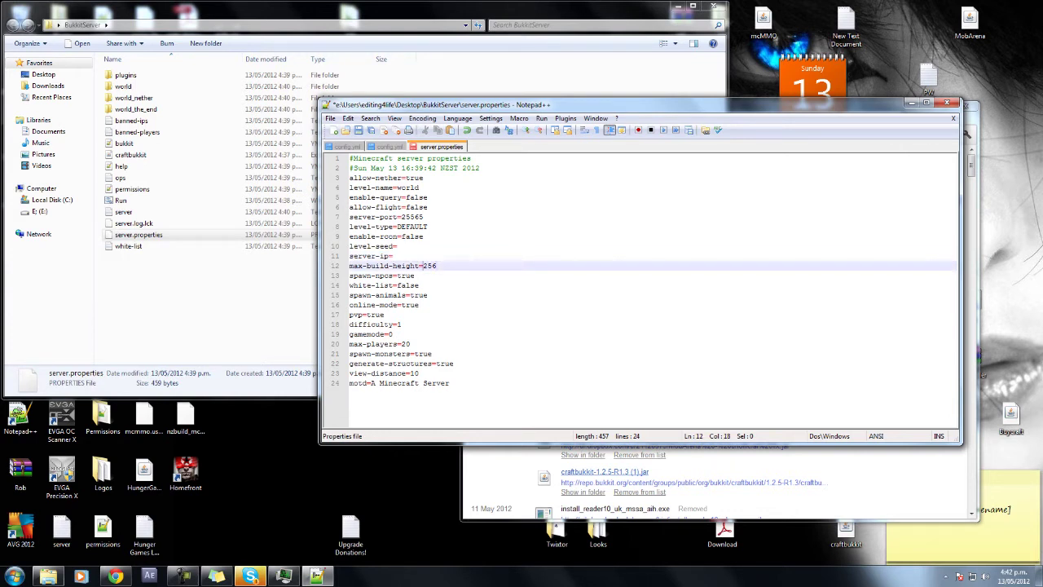
pyautogui.hotkey('shift', 'End')
pyautogui.click(415, 276)
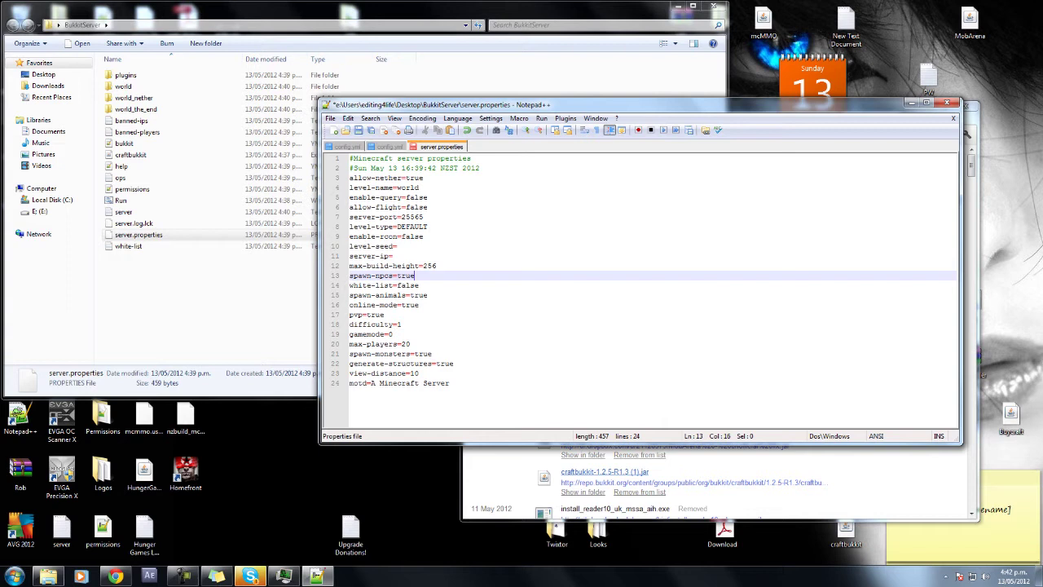
pyautogui.click(420, 286)
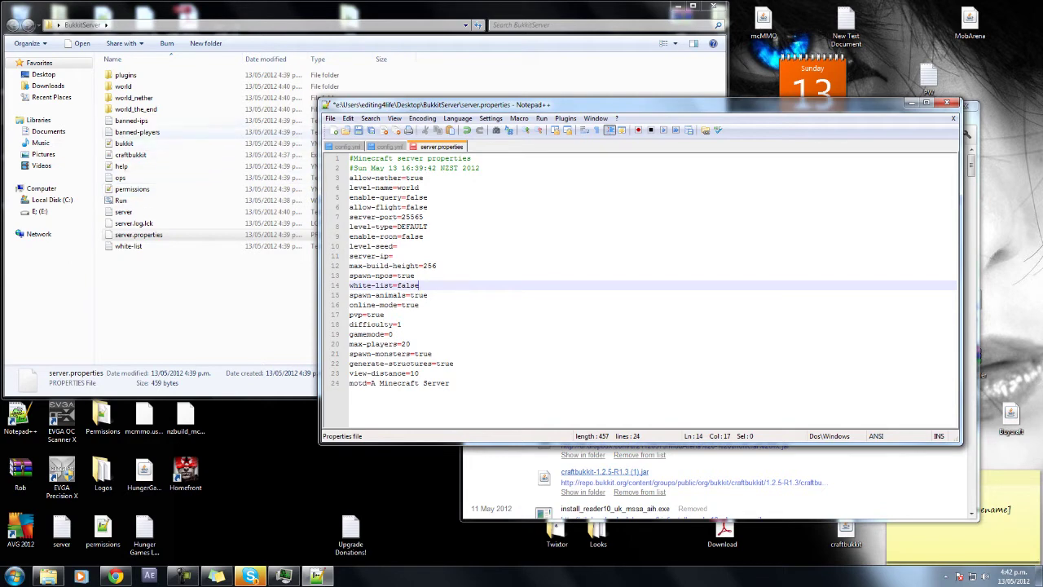
pyautogui.click(128, 247)
pyautogui.rightClick(135, 246)
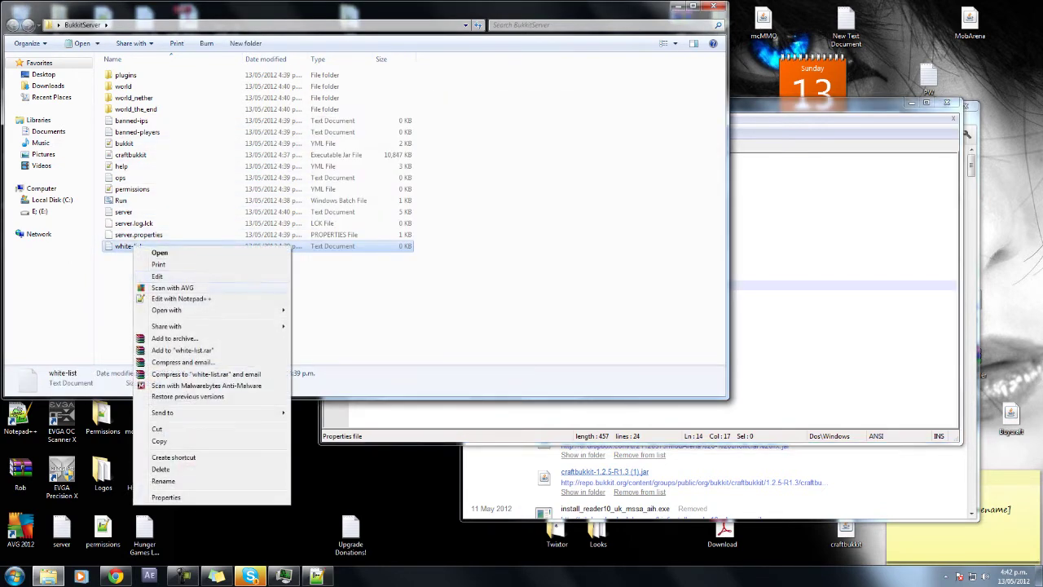
# Open the white-list file in Notepad++ and enter two player usernames on separate lines.
pyautogui.click(181, 298)
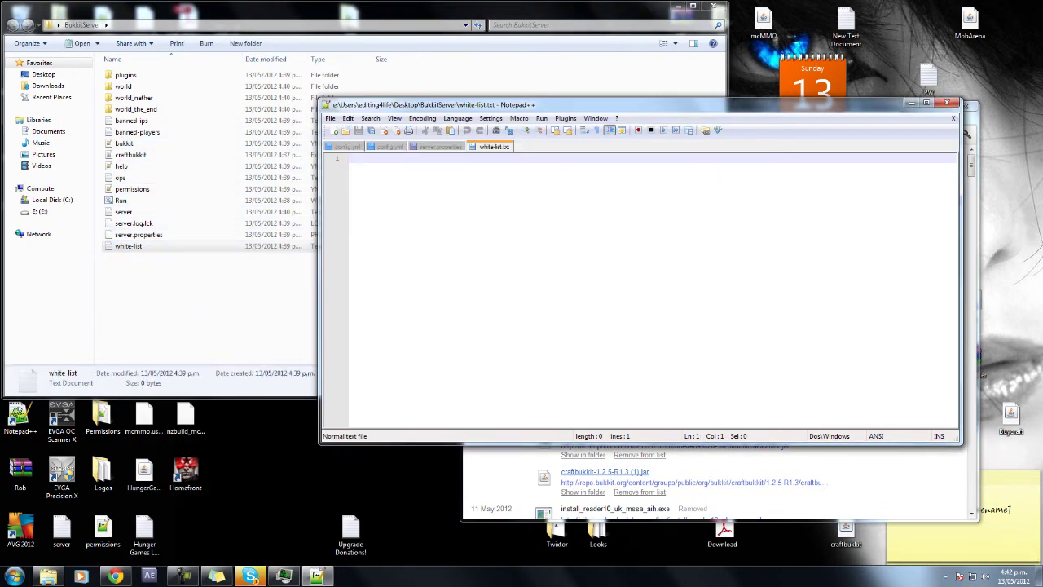
pyautogui.write('spaze4life')
pyautogui.press('Return')
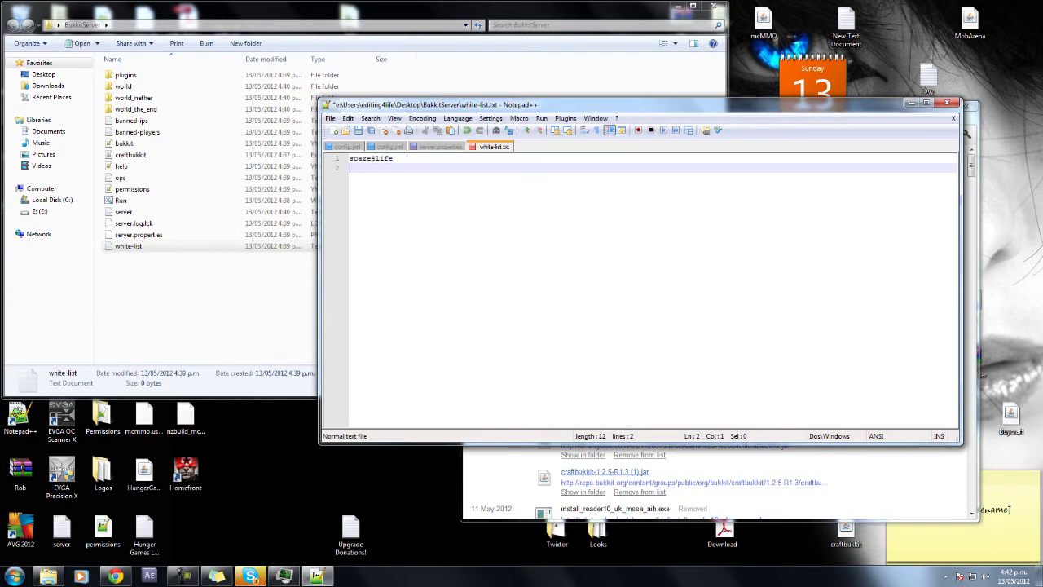
pyautogui.write('gustavou')
# Save and close only the white-list file, cancelling the accidental close-all prompt.
pyautogui.click(947, 103)
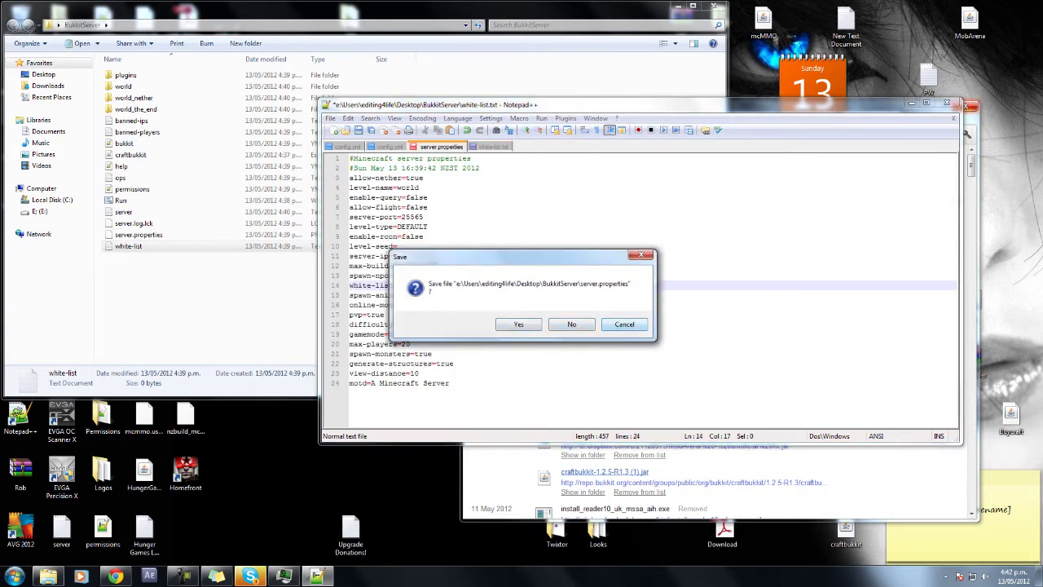
pyautogui.click(624, 323)
pyautogui.click(493, 147)
pyautogui.rightClick(506, 148)
pyautogui.click(531, 153)
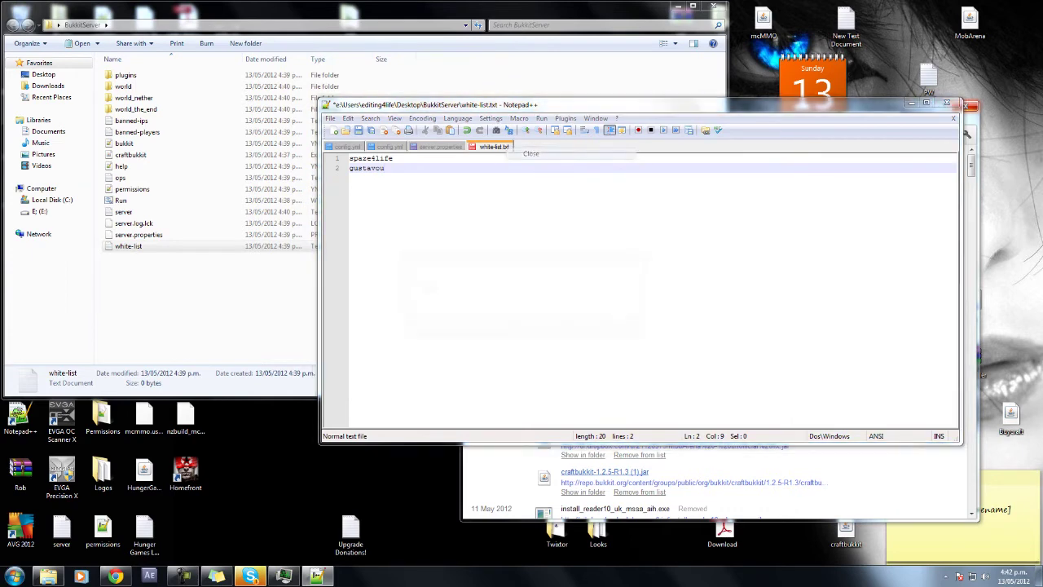
pyautogui.click(568, 323)
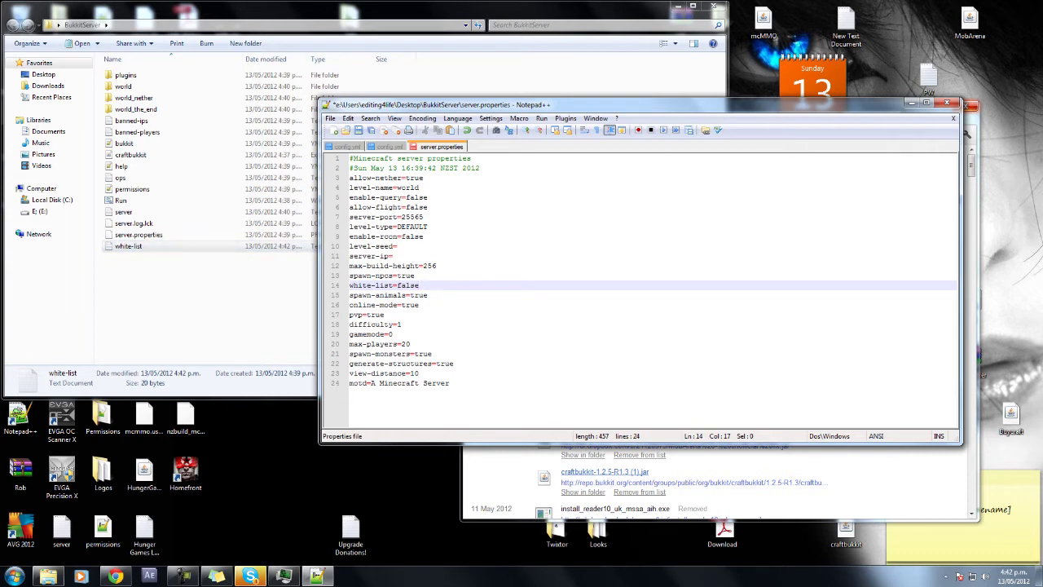
# Review the spawn-animals and online-mode=true settings in server.properties.
pyautogui.click(428, 295)
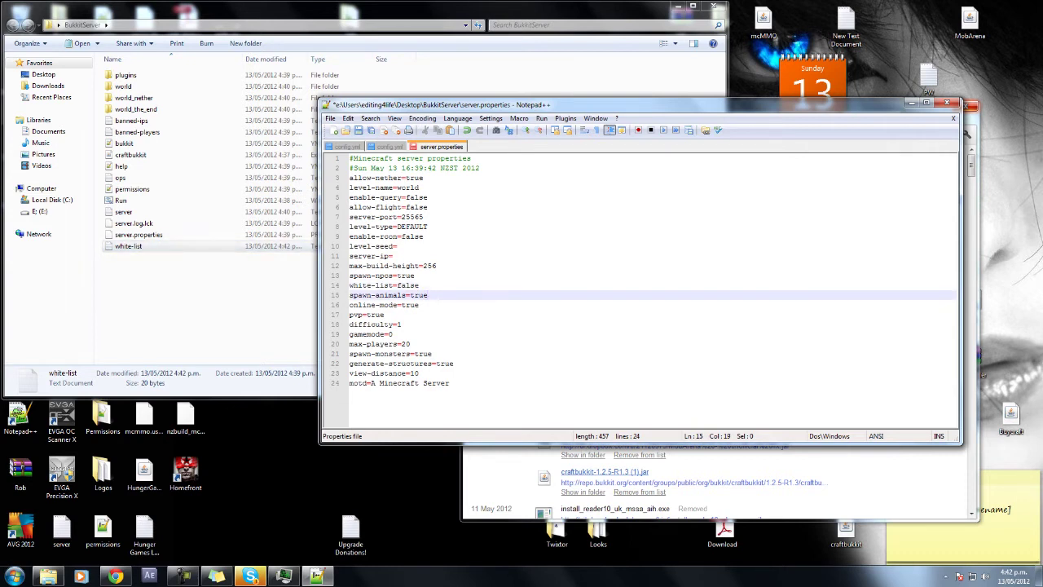
pyautogui.hotkey('shift', 'Home')
pyautogui.press('End')
pyautogui.press('Down')
pyautogui.hotkey('shift', 'Left')
pyautogui.hotkey('shift', 'Left')
pyautogui.hotkey('shift', 'Left')
pyautogui.hotkey('shift', 'Left')
pyautogui.hotkey('shift', 'Left')
pyautogui.hotkey('shift', 'Left')
pyautogui.hotkey('shift', 'Left')
pyautogui.hotkey('shift', 'Left')
pyautogui.hotkey('shift', 'Left')
pyautogui.hotkey('shift', 'Left')
pyautogui.hotkey('shift', 'Left')
pyautogui.hotkey('shift', 'Left')
pyautogui.hotkey('shift', 'Left')
pyautogui.hotkey('shift', 'Left')
pyautogui.hotkey('shift', 'Left')
pyautogui.hotkey('shift', 'Left')
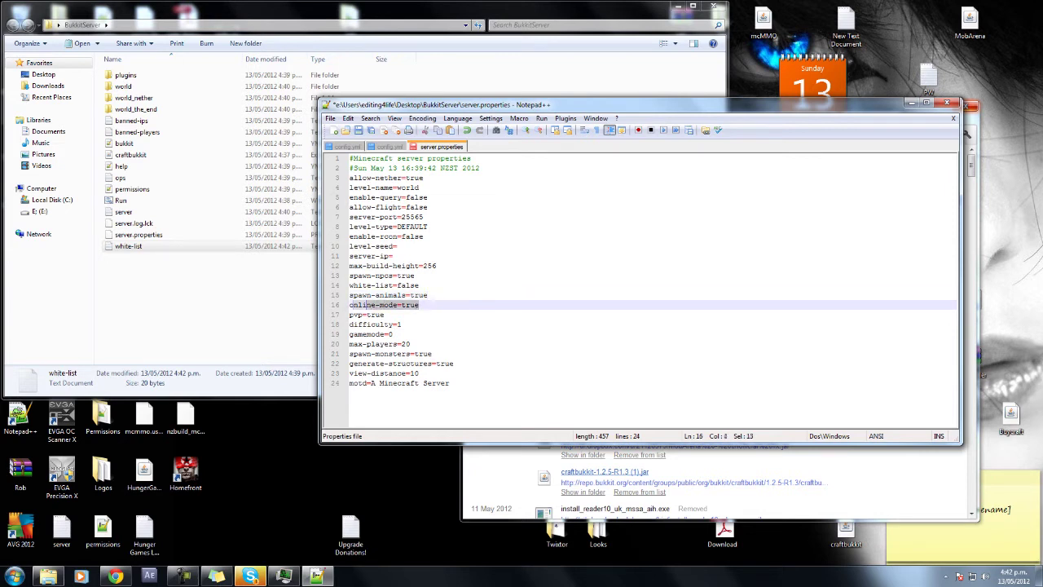
pyautogui.press('End')
pyautogui.hotkey('shift', 'Left')
pyautogui.hotkey('shift', 'Left')
pyautogui.hotkey('shift', 'Left')
pyautogui.hotkey('shift', 'Left')
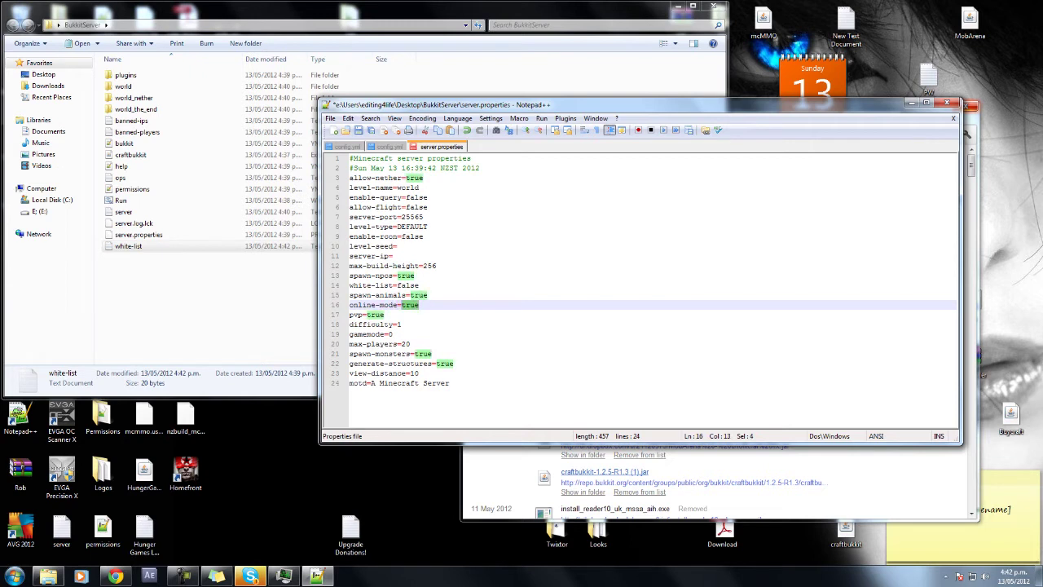
pyautogui.press('End')
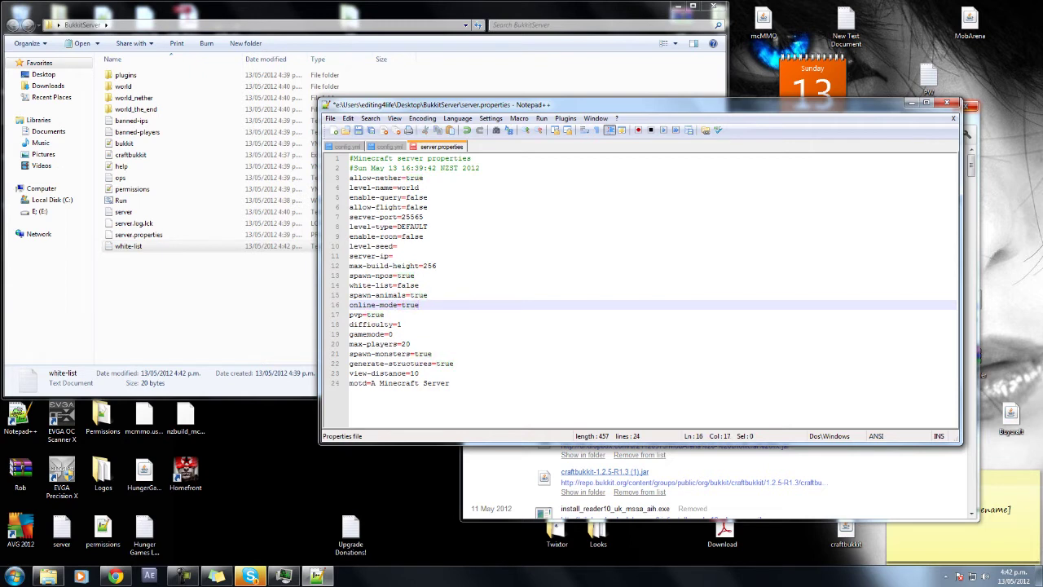
pyautogui.hotkey('shift', 'Left')
pyautogui.hotkey('shift', 'Left')
pyautogui.hotkey('shift', 'Left')
pyautogui.hotkey('shift', 'Left')
pyautogui.hotkey('shift', 'Left')
pyautogui.press('Right')
# Check the pvp, difficulty, gamemode 0, max-players and spawn-monsters values.
pyautogui.press('Down')
pyautogui.hotkey('shift', 'Left')
pyautogui.hotkey('shift', 'Left')
pyautogui.hotkey('shift', 'Left')
pyautogui.hotkey('shift', 'Left')
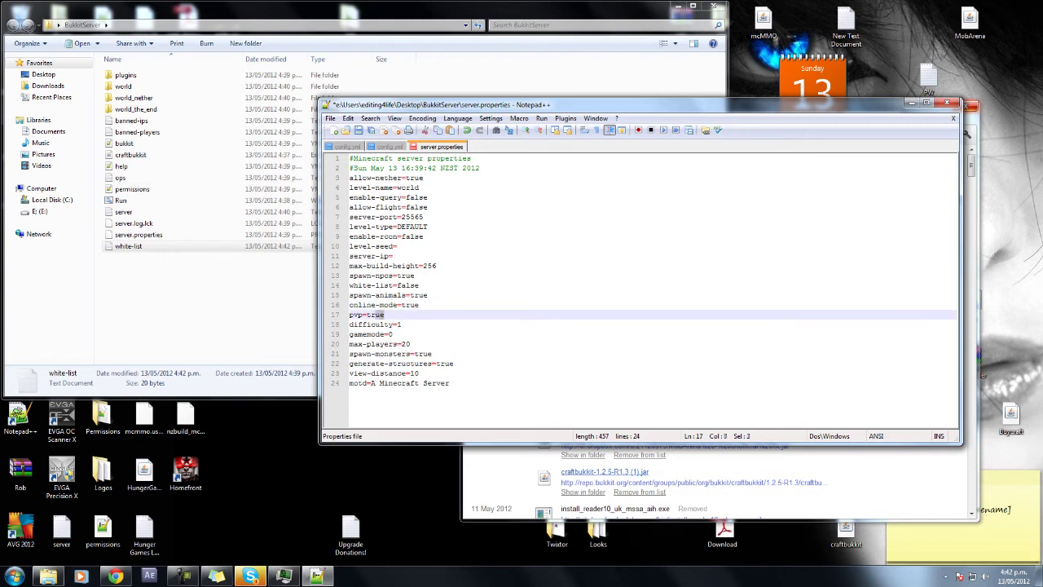
pyautogui.press('Right')
pyautogui.press('Down')
pyautogui.press('End')
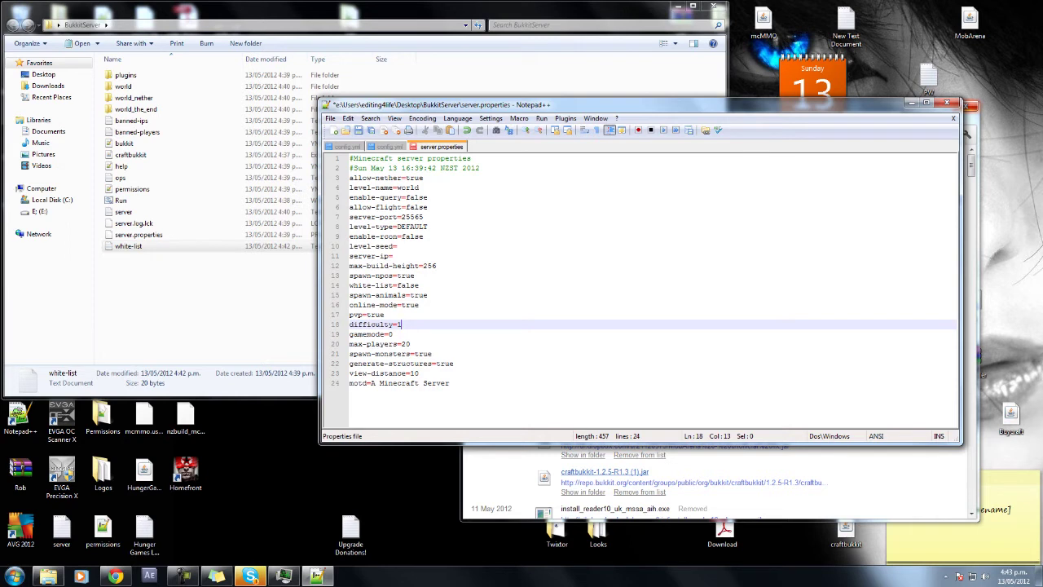
pyautogui.press('Down')
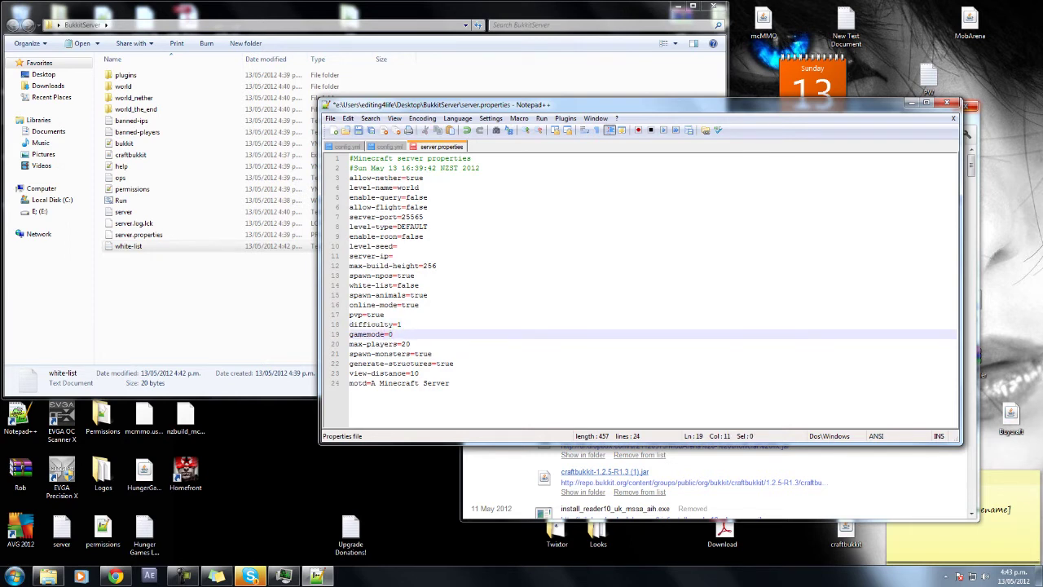
pyautogui.hotkey('shift', 'Left')
pyautogui.press('Down')
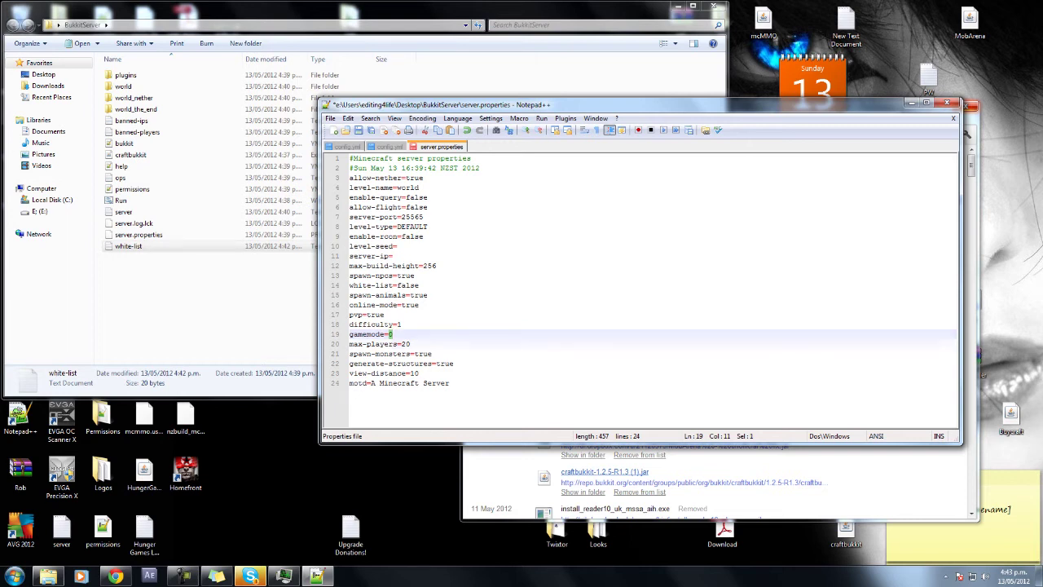
pyautogui.press('End')
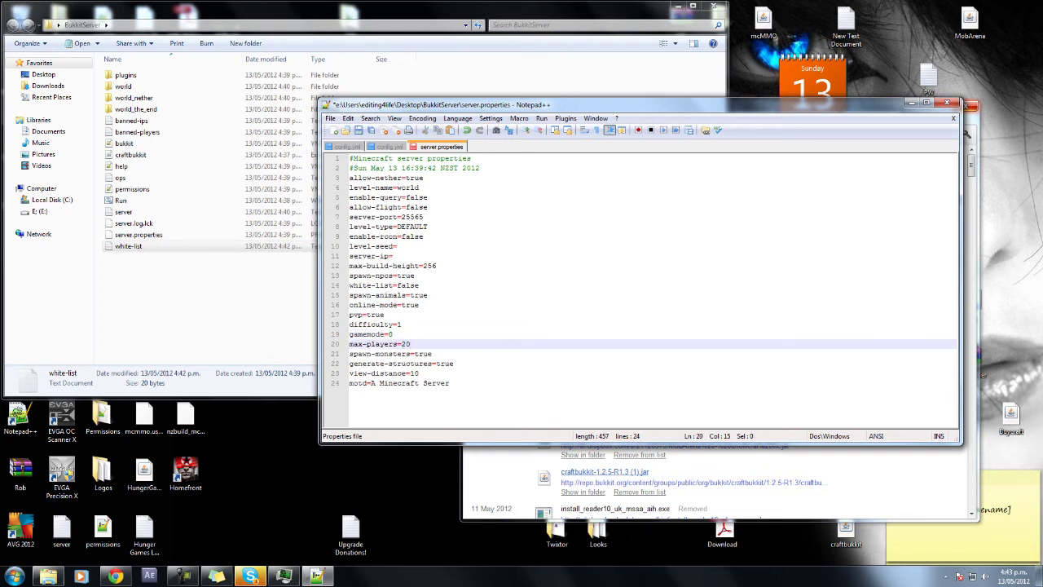
pyautogui.press('Down')
pyautogui.press('End')
pyautogui.hotkey('shift', 'Left')
pyautogui.hotkey('shift', 'Left')
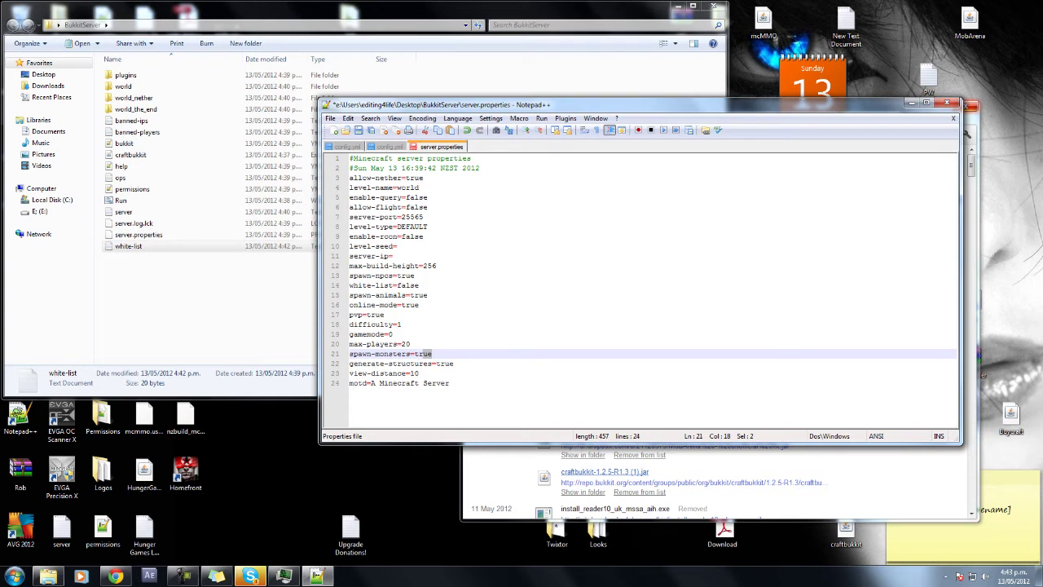
# Review generate-structures and view-distance=10, then save server.properties.
pyautogui.press('Down')
pyautogui.press('End')
pyautogui.hotkey('shift', 'Left')
pyautogui.hotkey('shift', 'Left')
pyautogui.hotkey('shift', 'Left')
pyautogui.hotkey('shift', 'Left')
pyautogui.hotkey('shift', 'Left')
pyautogui.hotkey('shift', 'Left')
pyautogui.hotkey('shift', 'Left')
pyautogui.hotkey('shift', 'Left')
pyautogui.hotkey('shift', 'Left')
pyautogui.hotkey('shift', 'Left')
pyautogui.hotkey('shift', 'Left')
pyautogui.hotkey('shift', 'Left')
pyautogui.hotkey('shift', 'Left')
pyautogui.hotkey('shift', 'Left')
pyautogui.hotkey('shift', 'Left')
pyautogui.hotkey('shift', 'Left')
pyautogui.hotkey('shift', 'Left')
pyautogui.hotkey('shift', 'Left')
pyautogui.hotkey('shift', 'Left')
pyautogui.hotkey('shift', 'Left')
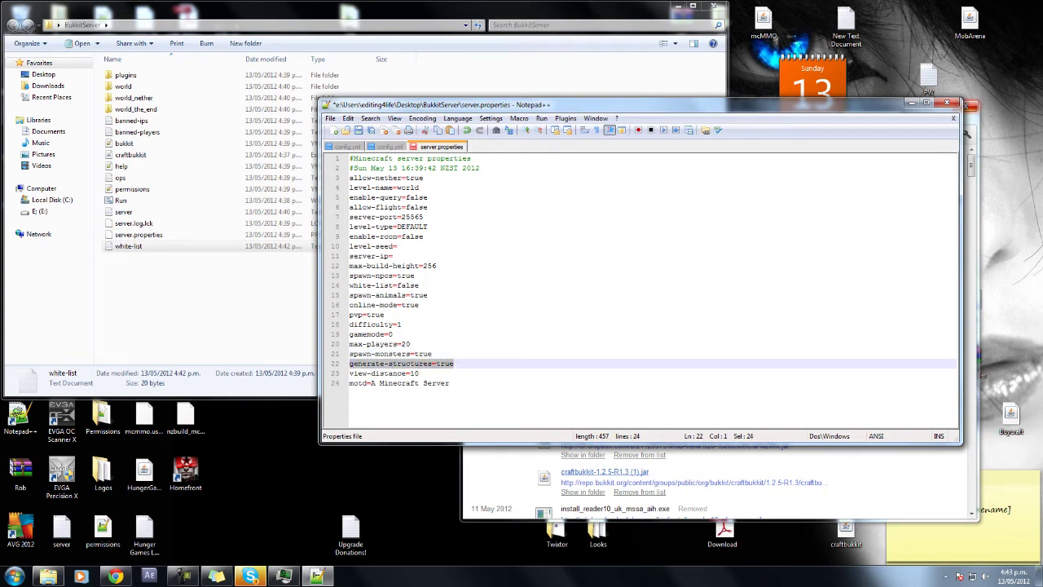
pyautogui.press('End')
pyautogui.hotkey('shift', 'Left')
pyautogui.hotkey('shift', 'Left')
pyautogui.hotkey('shift', 'Left')
pyautogui.hotkey('shift', 'Left')
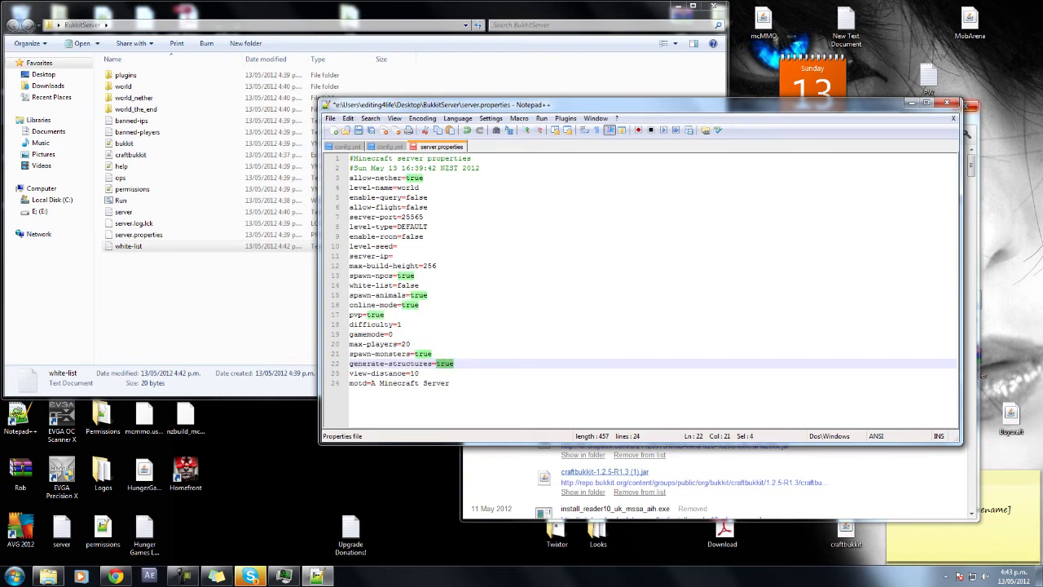
pyautogui.press('Down')
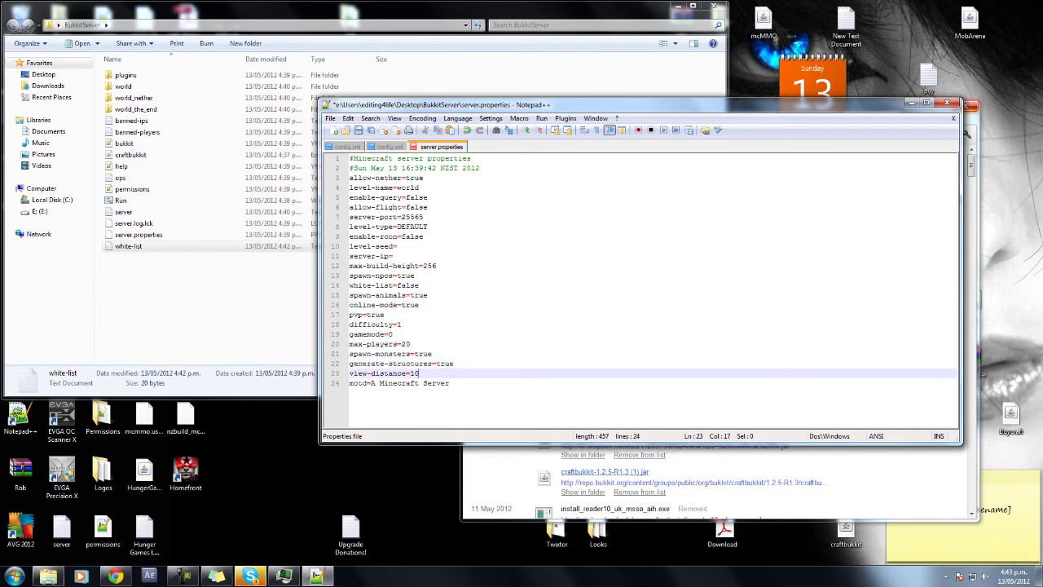
pyautogui.hotkey('shift', 'Left')
pyautogui.hotkey('shift', 'Left')
pyautogui.hotkey('shift', 'Left')
pyautogui.hotkey('shift', 'Left')
pyautogui.hotkey('shift', 'Left')
pyautogui.hotkey('shift', 'Left')
pyautogui.hotkey('shift', 'Left')
pyautogui.hotkey('shift', 'Left')
pyautogui.hotkey('shift', 'Left')
pyautogui.hotkey('shift', 'Left')
pyautogui.hotkey('shift', 'Left')
pyautogui.hotkey('shift', 'Left')
pyautogui.hotkey('shift', 'Left')
pyautogui.hotkey('shift', 'Left')
pyautogui.hotkey('shift', 'Left')
pyautogui.hotkey('shift', 'Left')
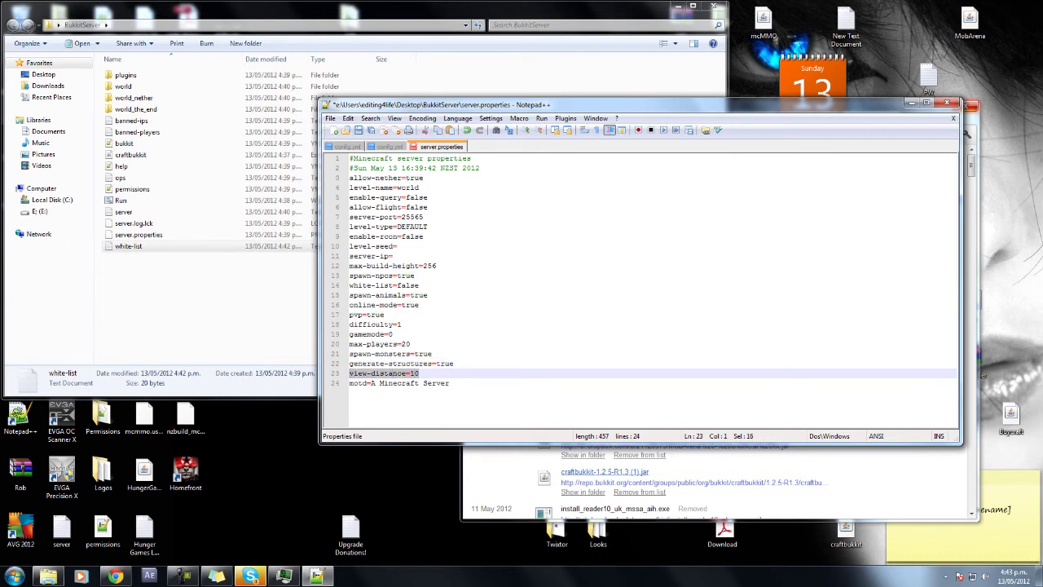
pyautogui.press('End')
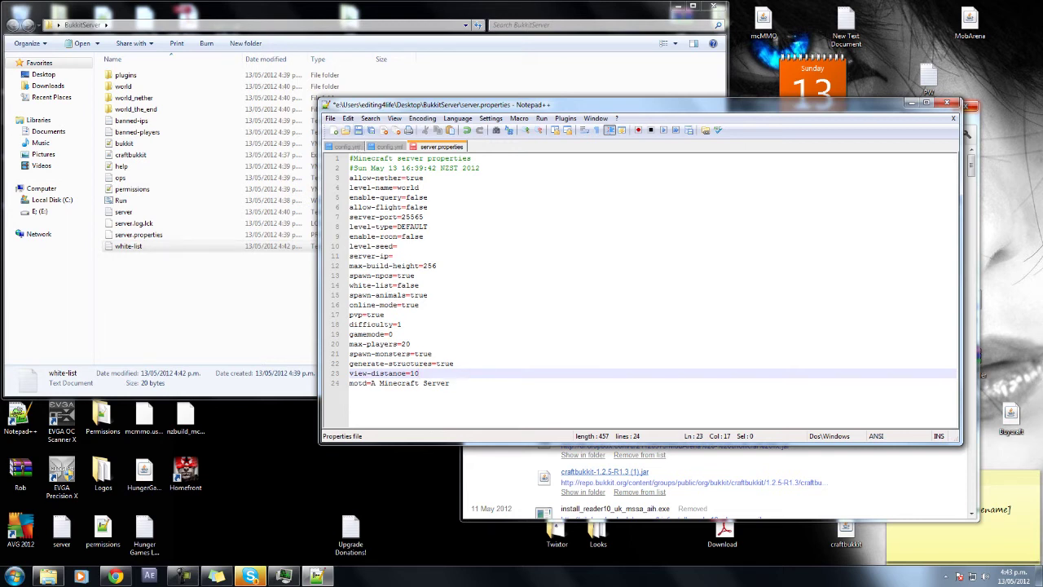
pyautogui.hotkey('ctrl', 's')
# Close Notepad++, start the Bukkit server from Run.bat, and close its console once loaded.
pyautogui.click(947, 103)
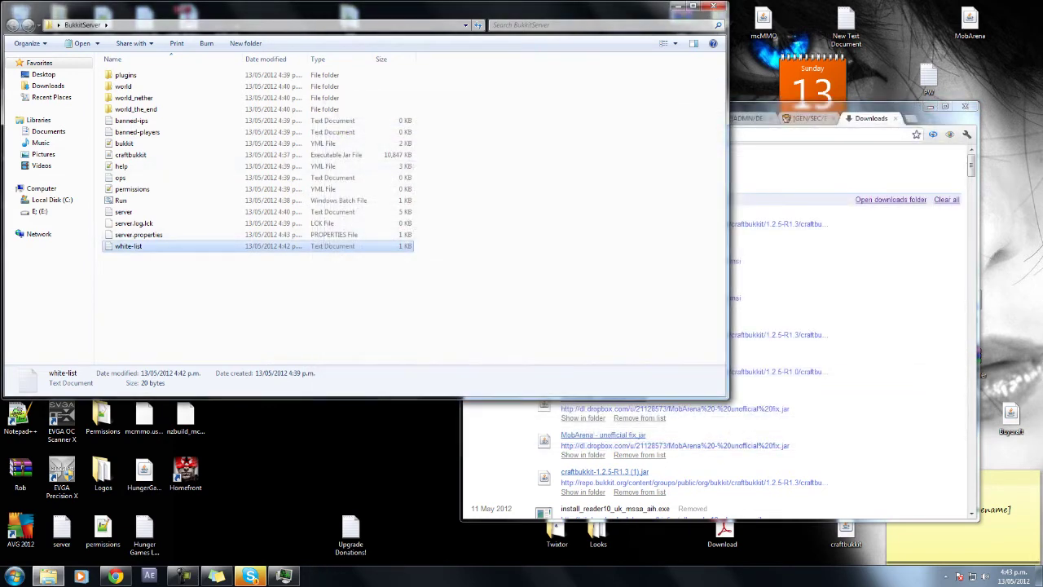
pyautogui.doubleClick(121, 200)
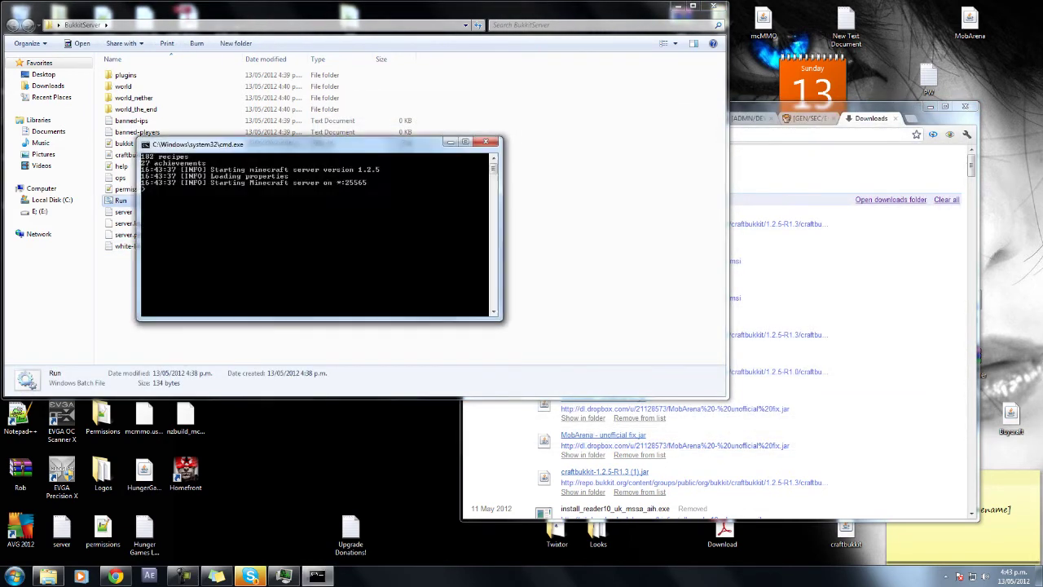
pyautogui.moveTo(327, 144); pyautogui.dragTo(556, 105)
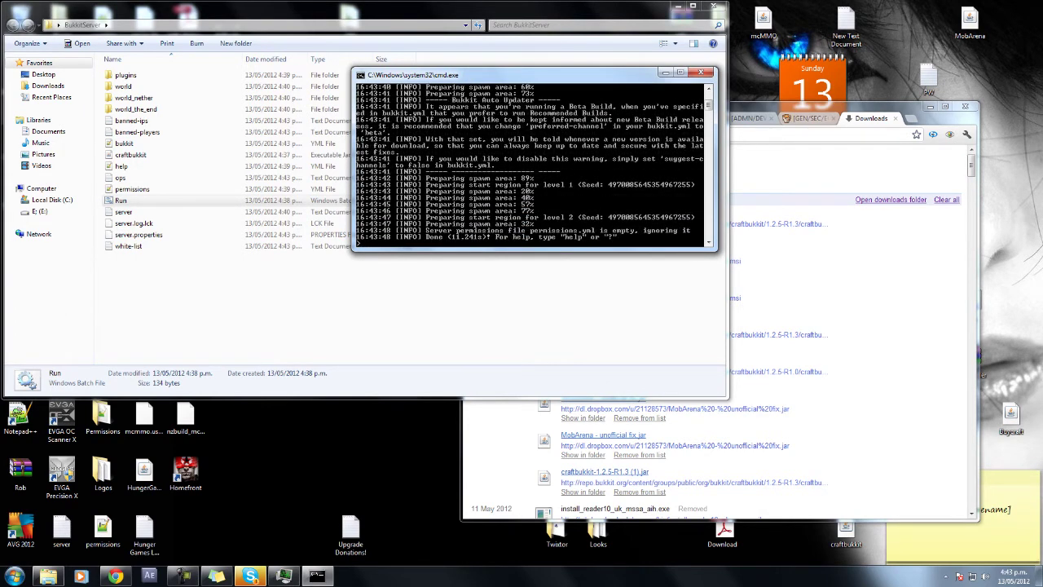
pyautogui.click(700, 72)
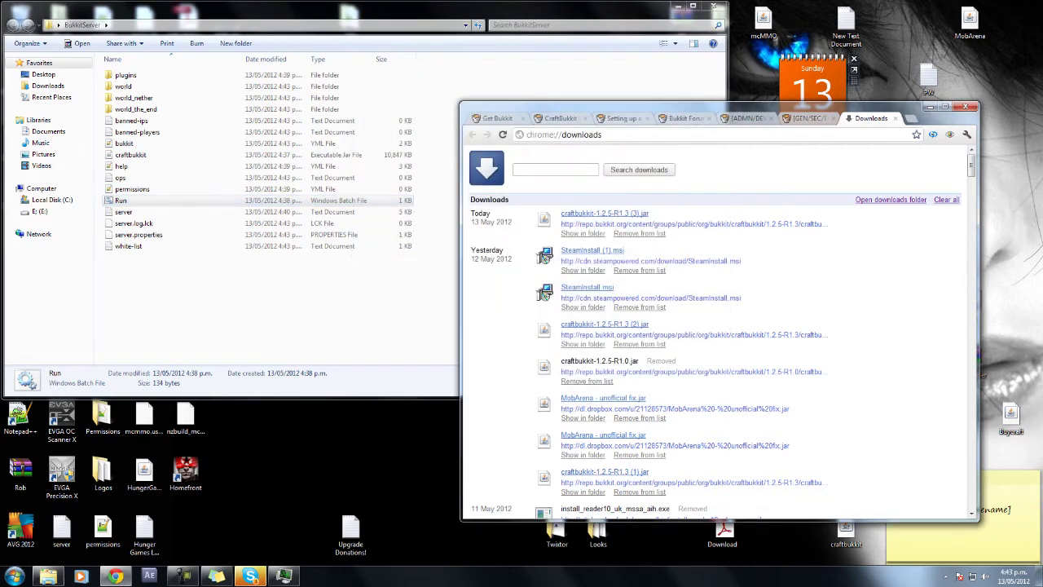
# Clear the browser away and launch the desktop Run shortcut, allowing it past the security warning.
pyautogui.click(203, 294)
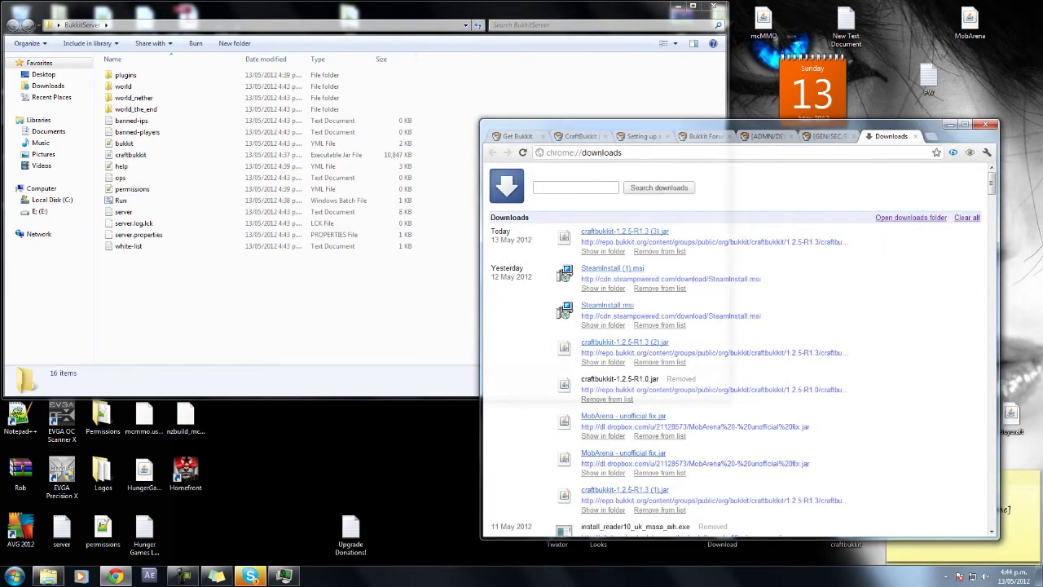
pyautogui.hotkey('alt', 'Tab')
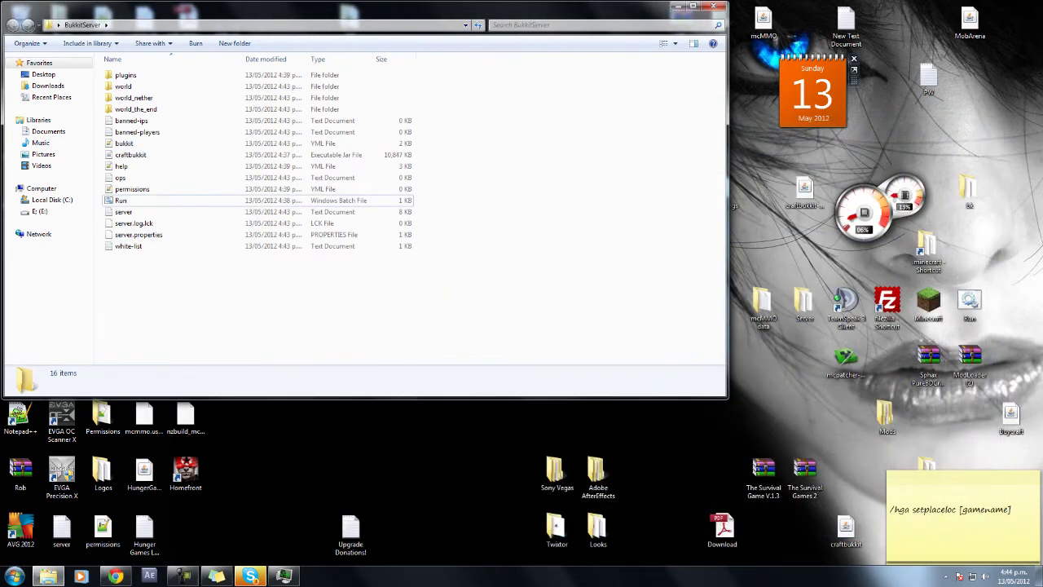
pyautogui.press('Home')
pyautogui.click(245, 294)
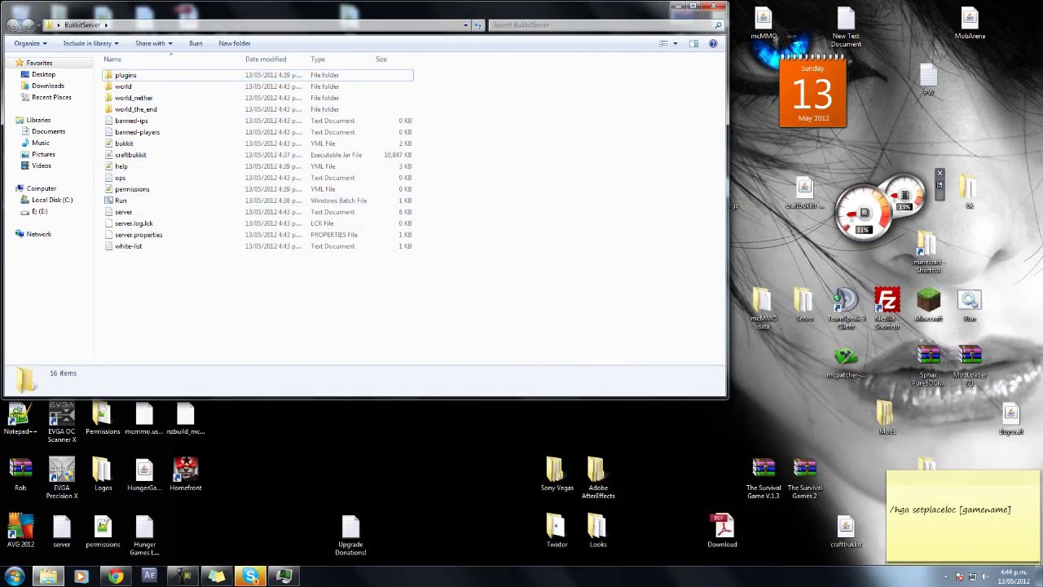
pyautogui.click(970, 306)
pyautogui.doubleClick(970, 306)
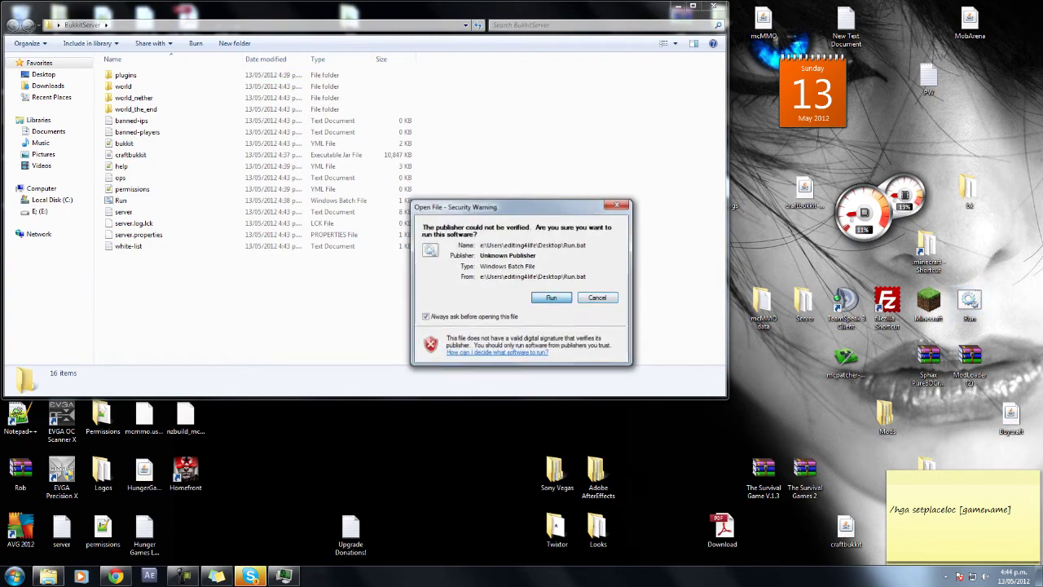
pyautogui.click(531, 303)
# Log in to the Minecraft Launcher, open Multiplayer, and relaunch the Bukkit server from Run.bat.
pyautogui.moveTo(522, 149); pyautogui.dragTo(684, 111)
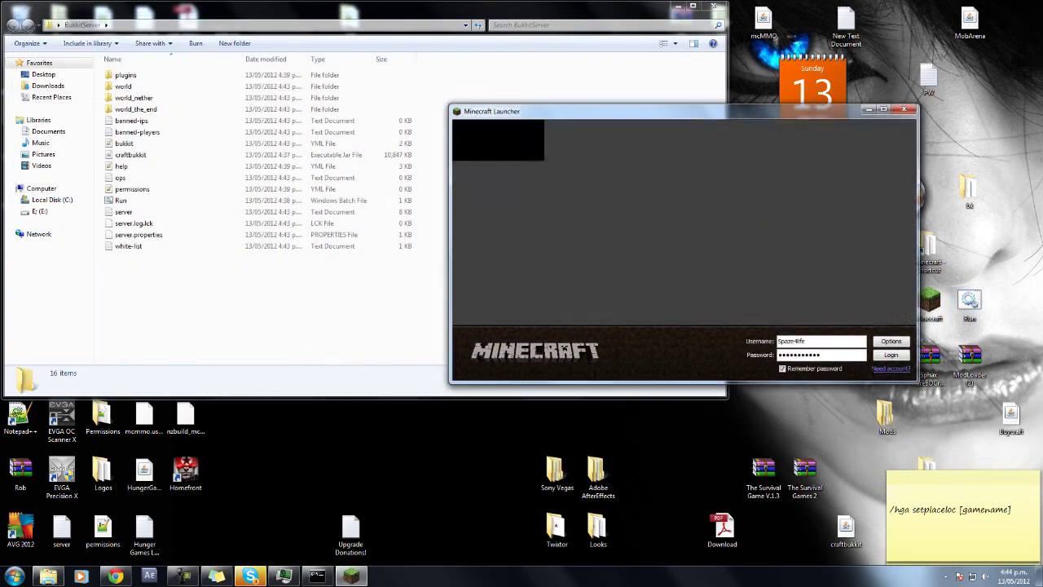
pyautogui.click(891, 353)
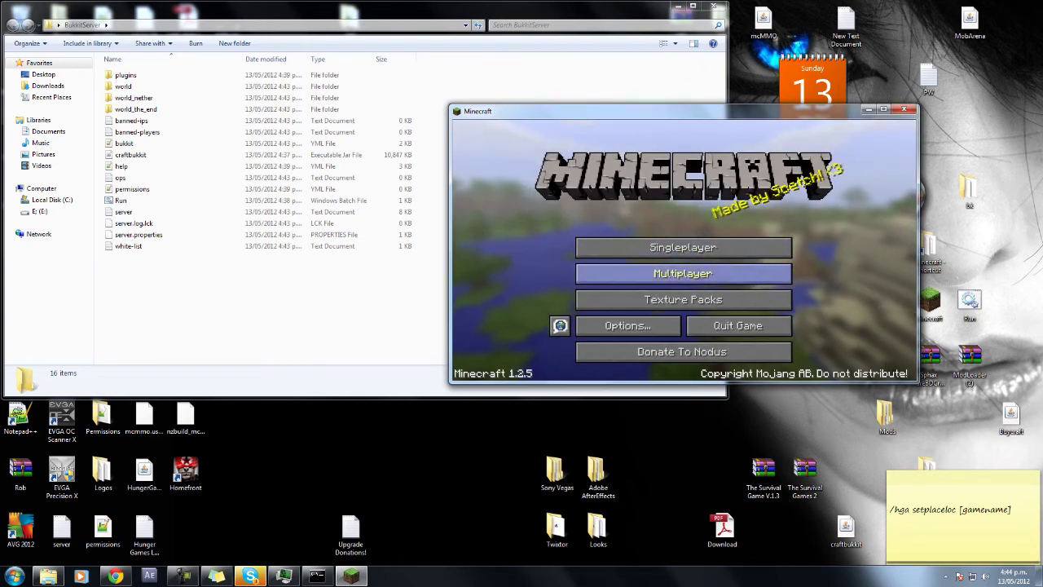
pyautogui.click(683, 272)
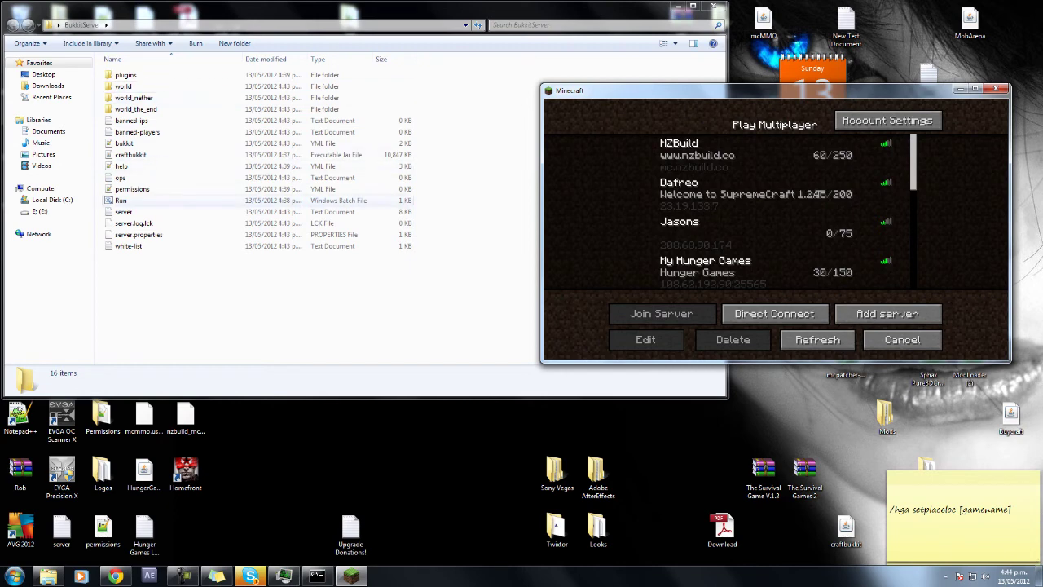
pyautogui.doubleClick(121, 200)
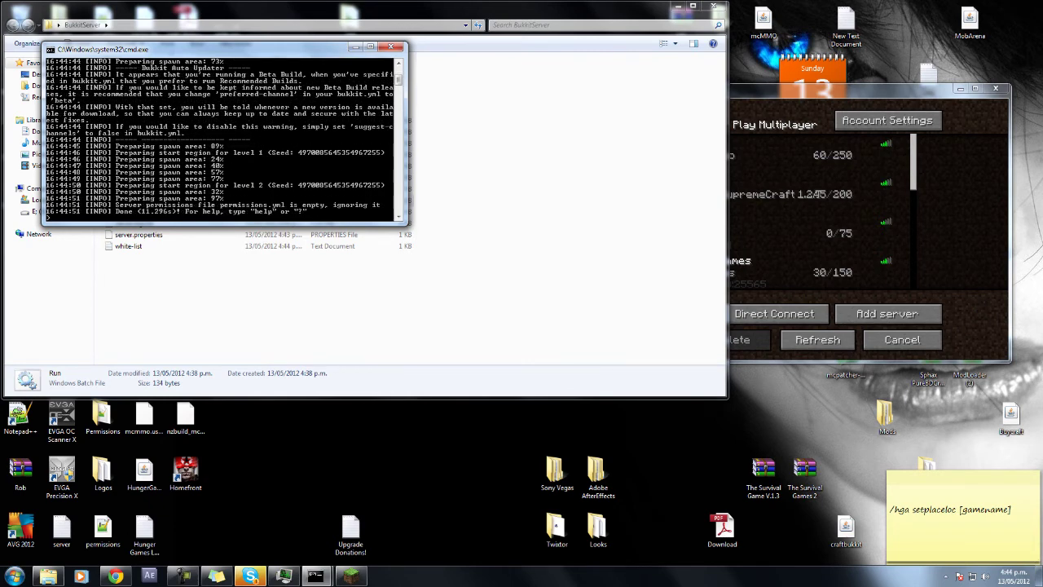
# Direct-connect Minecraft to the local server at address 0.0.0.0.
pyautogui.hotkey('alt', 'Tab')
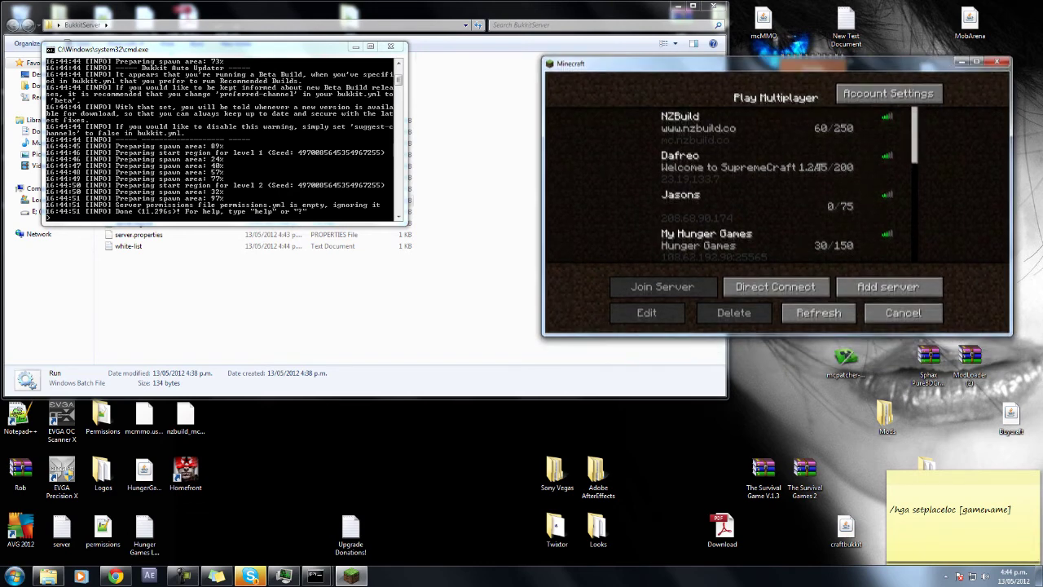
pyautogui.click(775, 286)
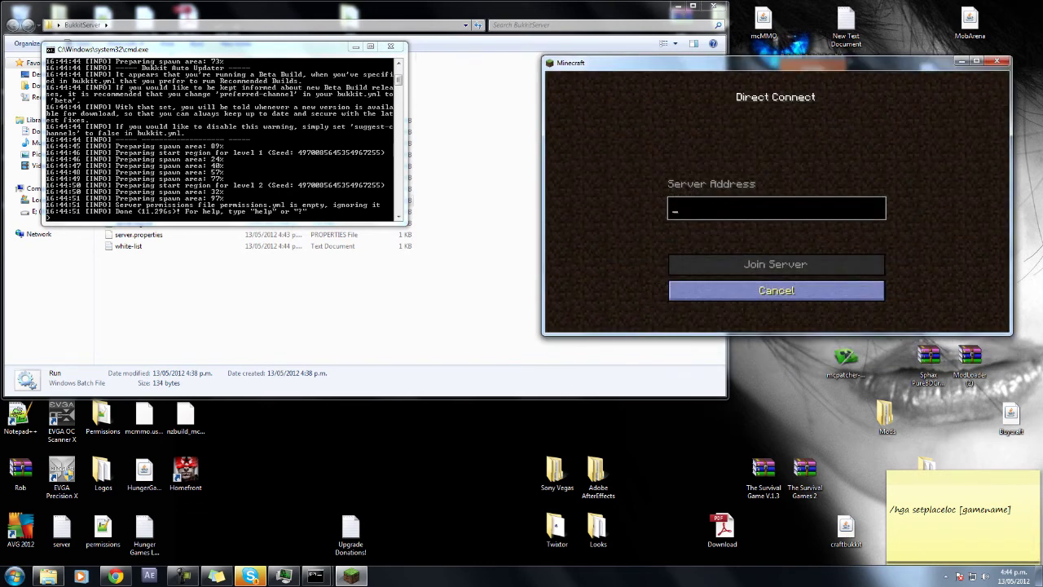
pyautogui.write('localhost')
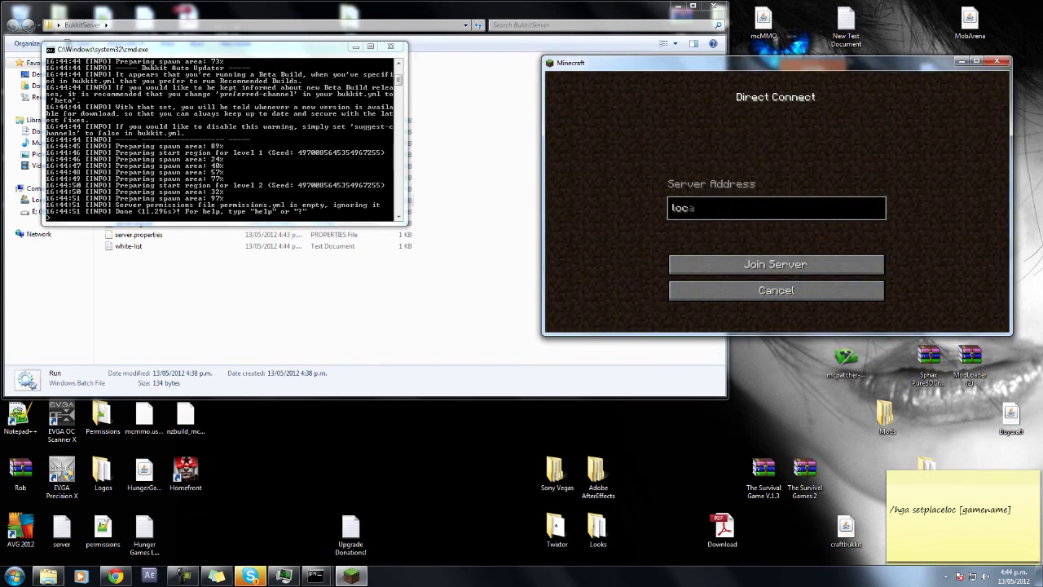
pyautogui.press('BackSpace')
pyautogui.press('BackSpace')
pyautogui.press('BackSpace')
pyautogui.press('BackSpace')
pyautogui.press('BackSpace')
pyautogui.press('BackSpace')
pyautogui.press('BackSpace')
pyautogui.press('BackSpace')
pyautogui.press('BackSpace')
pyautogui.write('0.0.0')
pyautogui.press('Return')
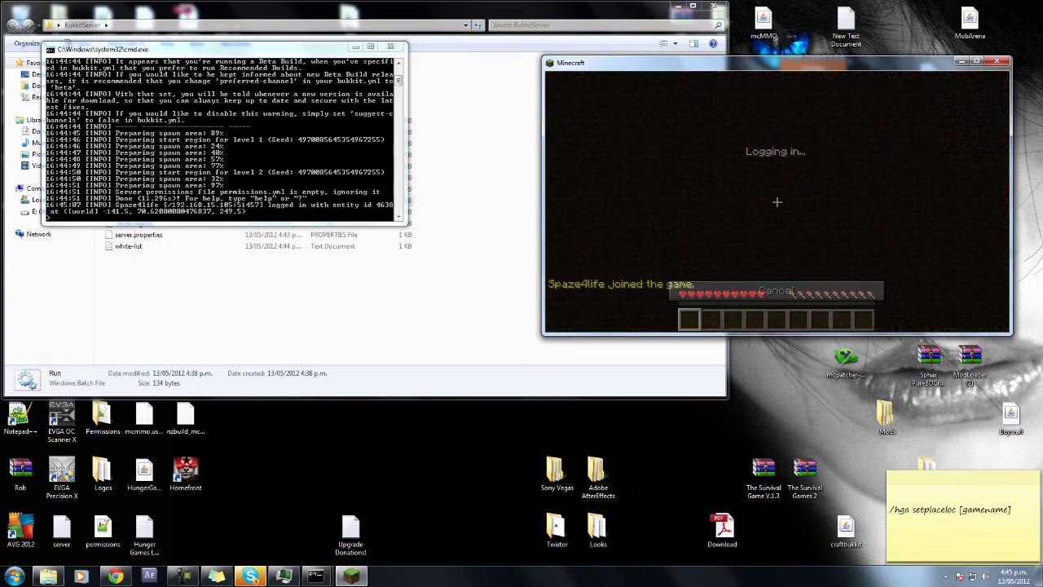
# Walk forward through the jungle, looking at the trees, floor and canopy.
pyautogui.press('w')
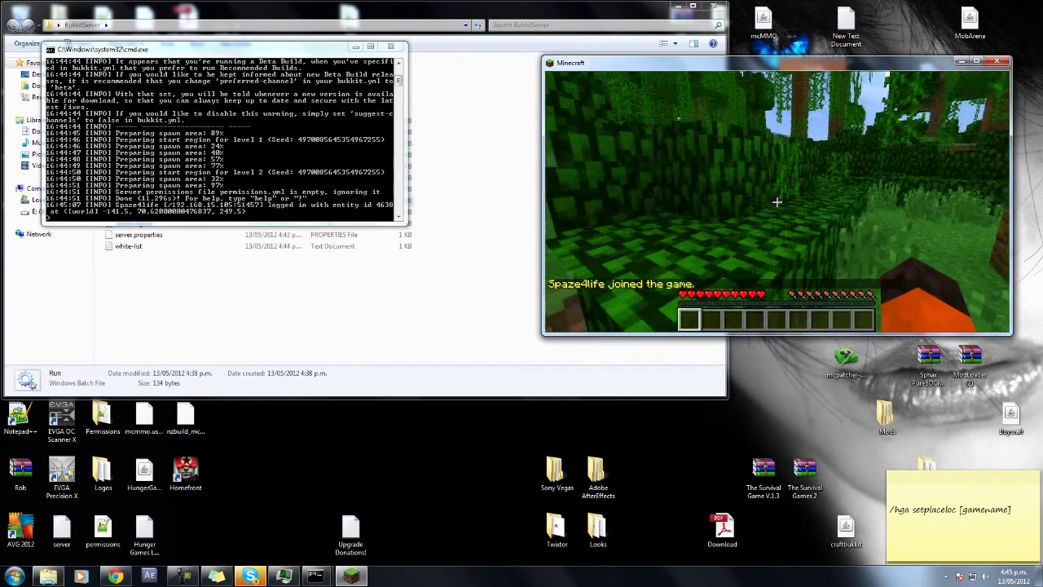
pyautogui.press('w')
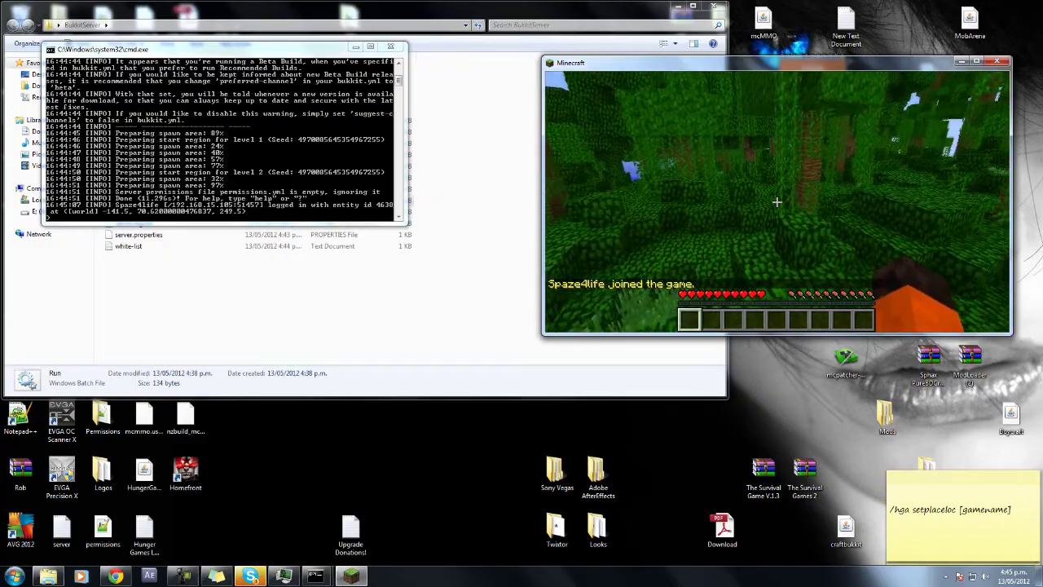
pyautogui.press('w')
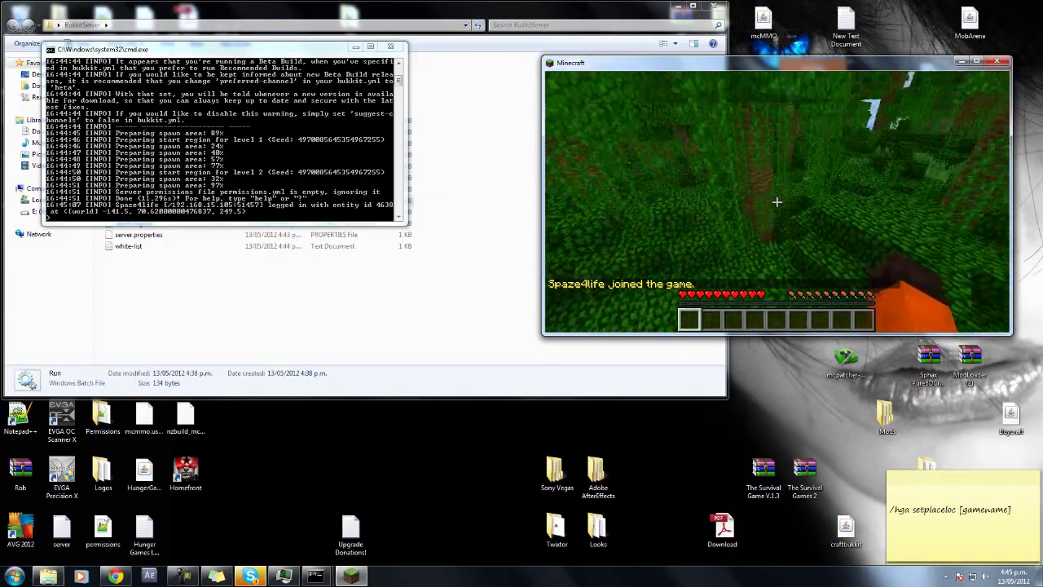
pyautogui.press('w')
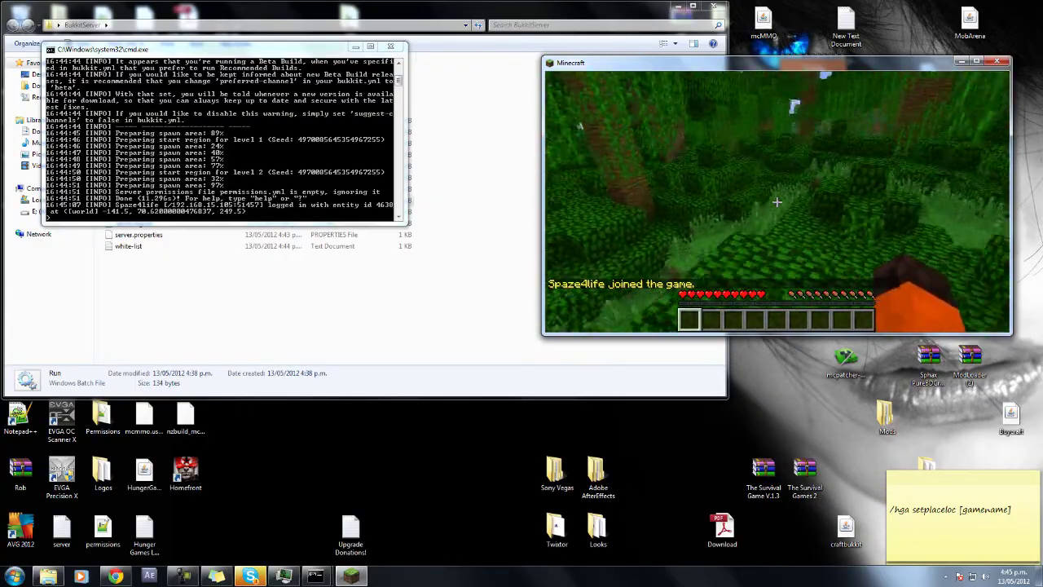
pyautogui.press('w')
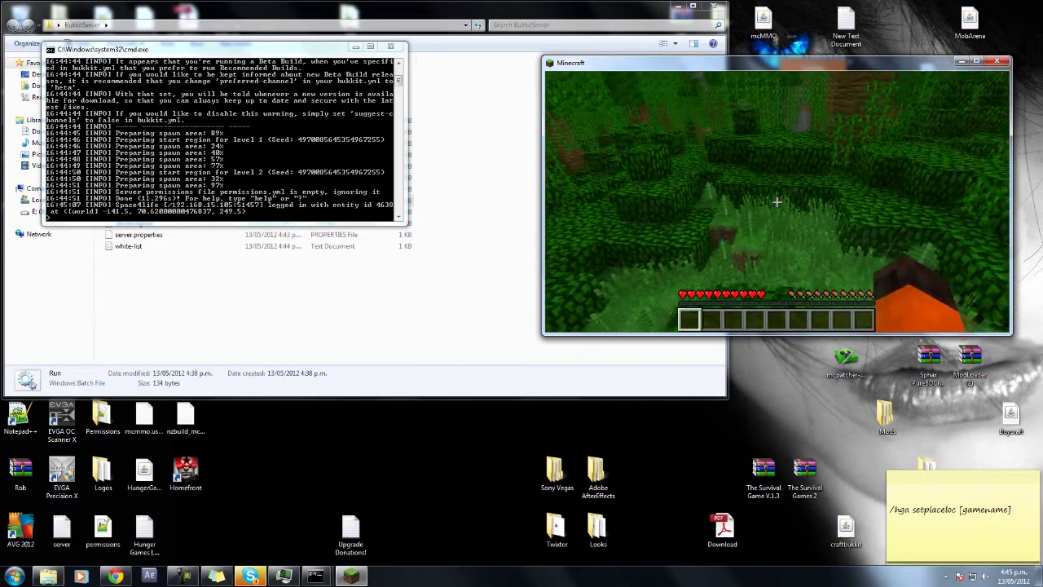
pyautogui.press('w')
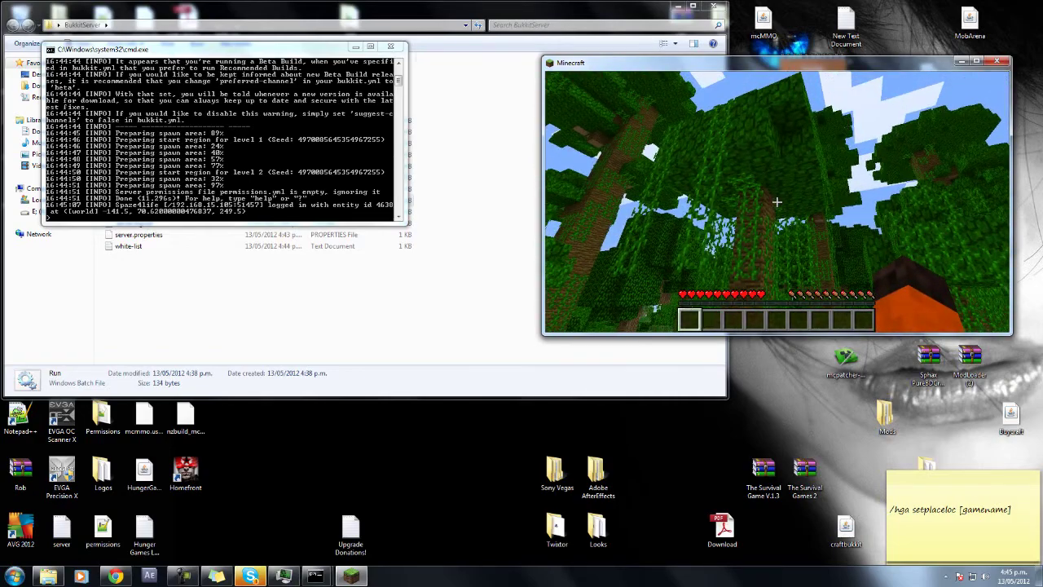
# Pause the game, disconnect from the local server, and minimise the server console.
pyautogui.press('Escape')
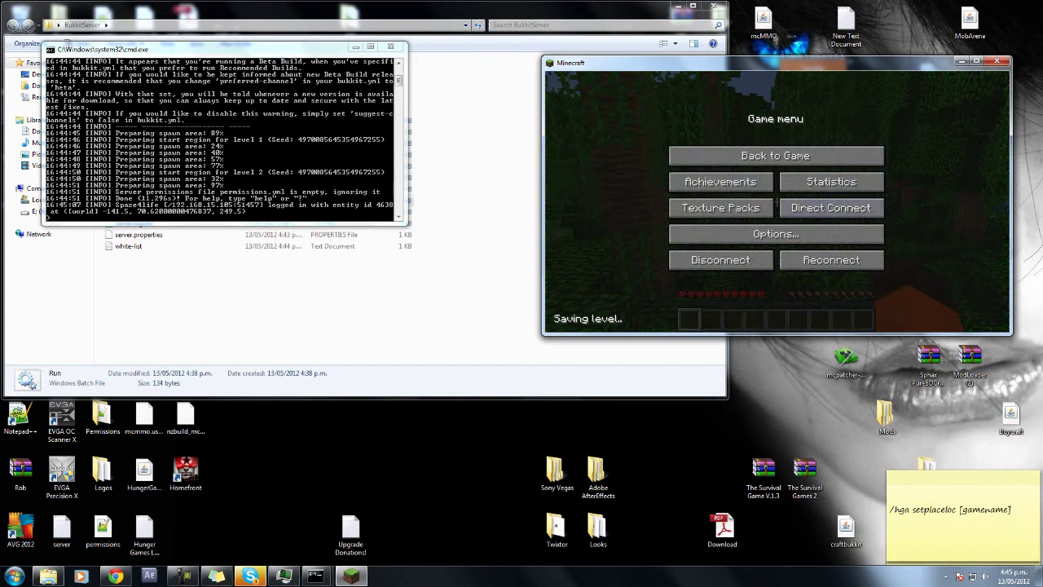
pyautogui.hotkey('alt', 'Tab')
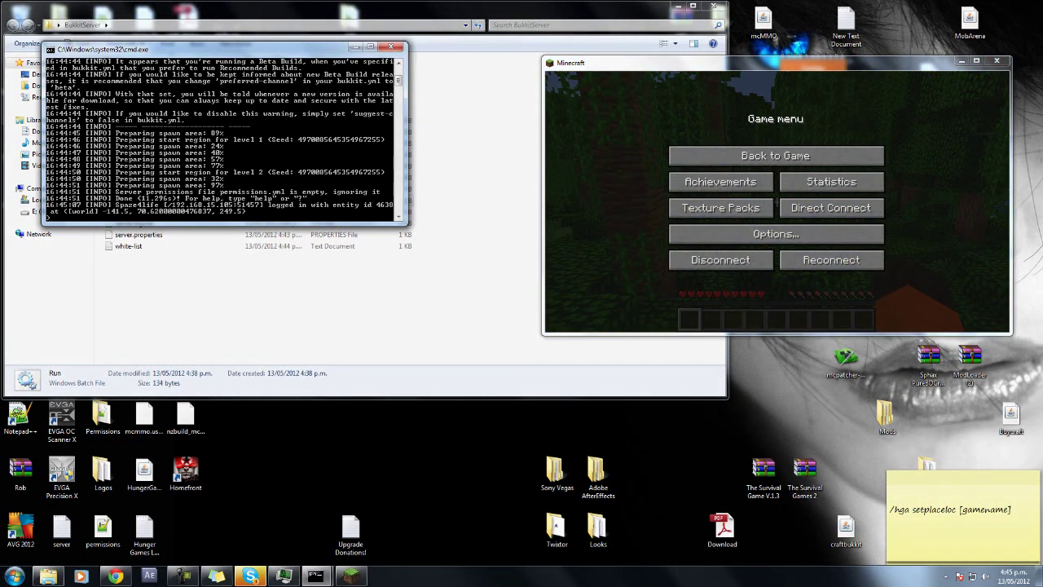
pyautogui.click(721, 260)
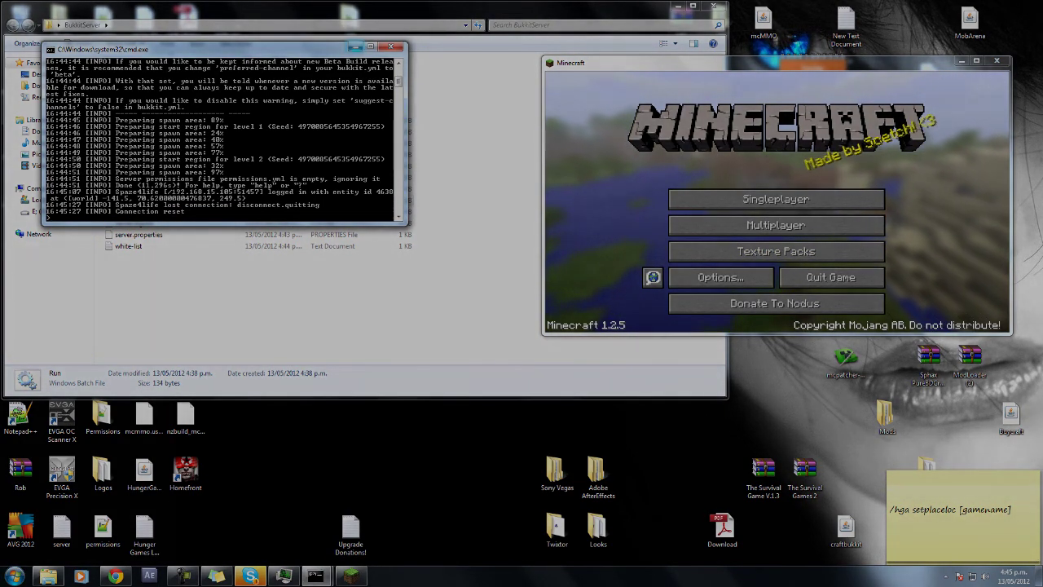
pyautogui.click(355, 47)
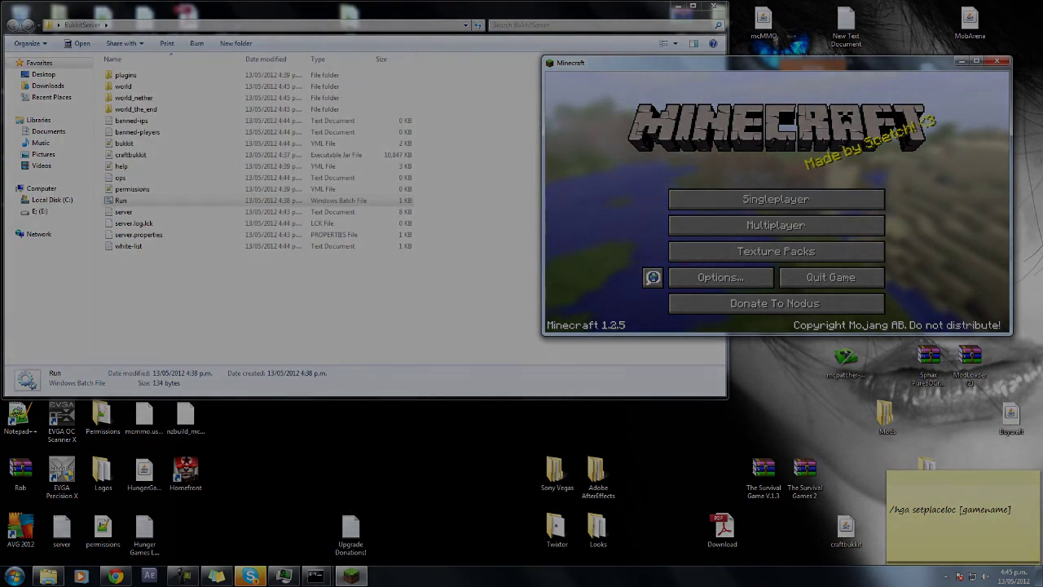